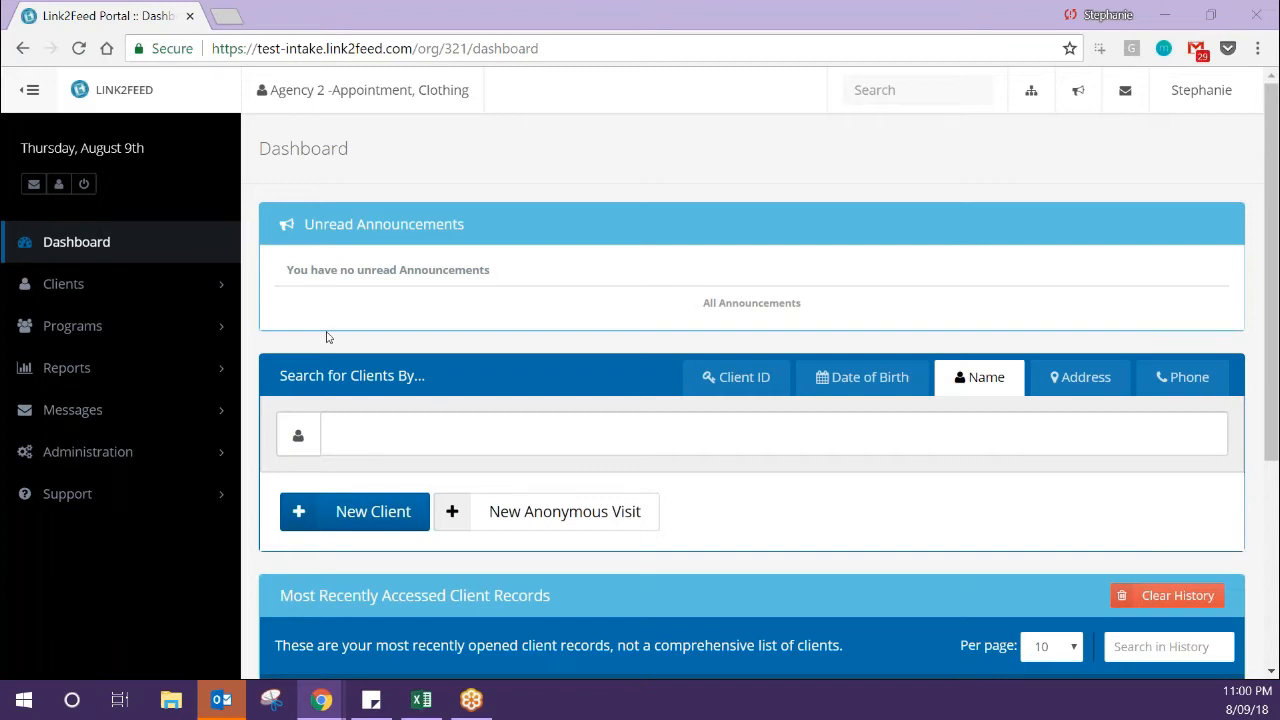
- Find Agency 2 -Appointment, Clothing among the administered organizations by filtering for 2, and open its details
left_click(212, 449)
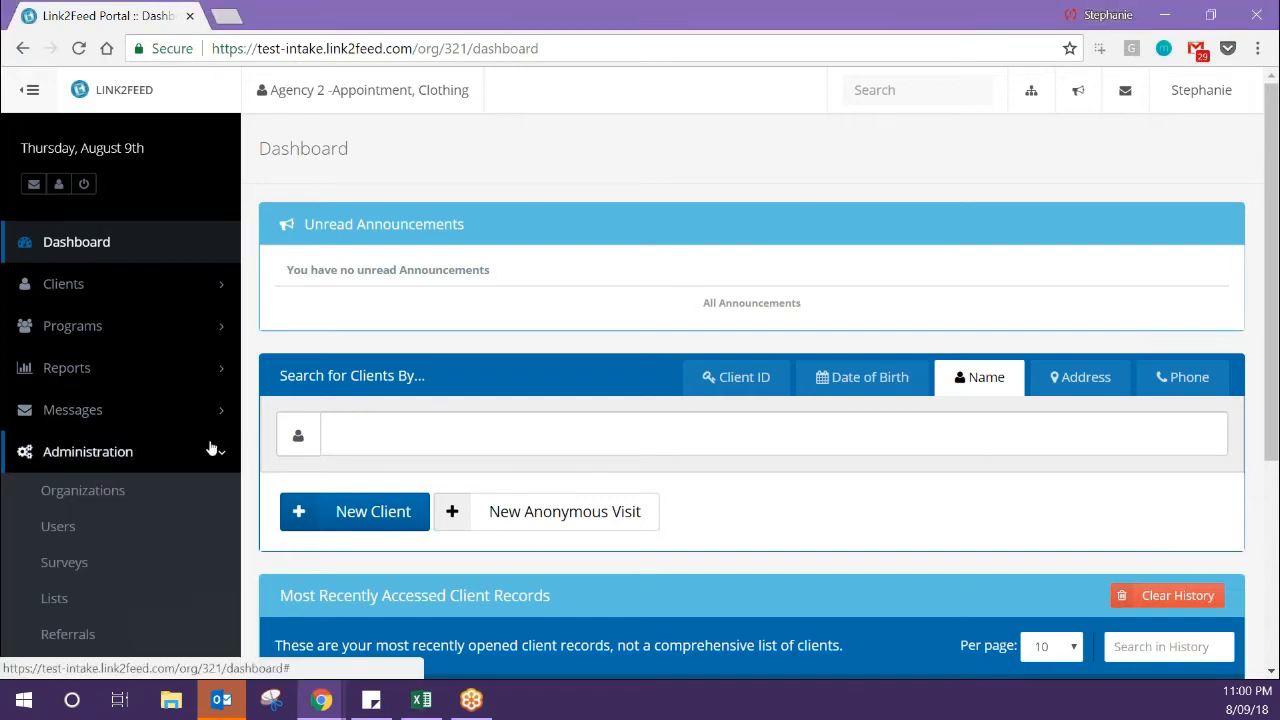
left_click(150, 501)
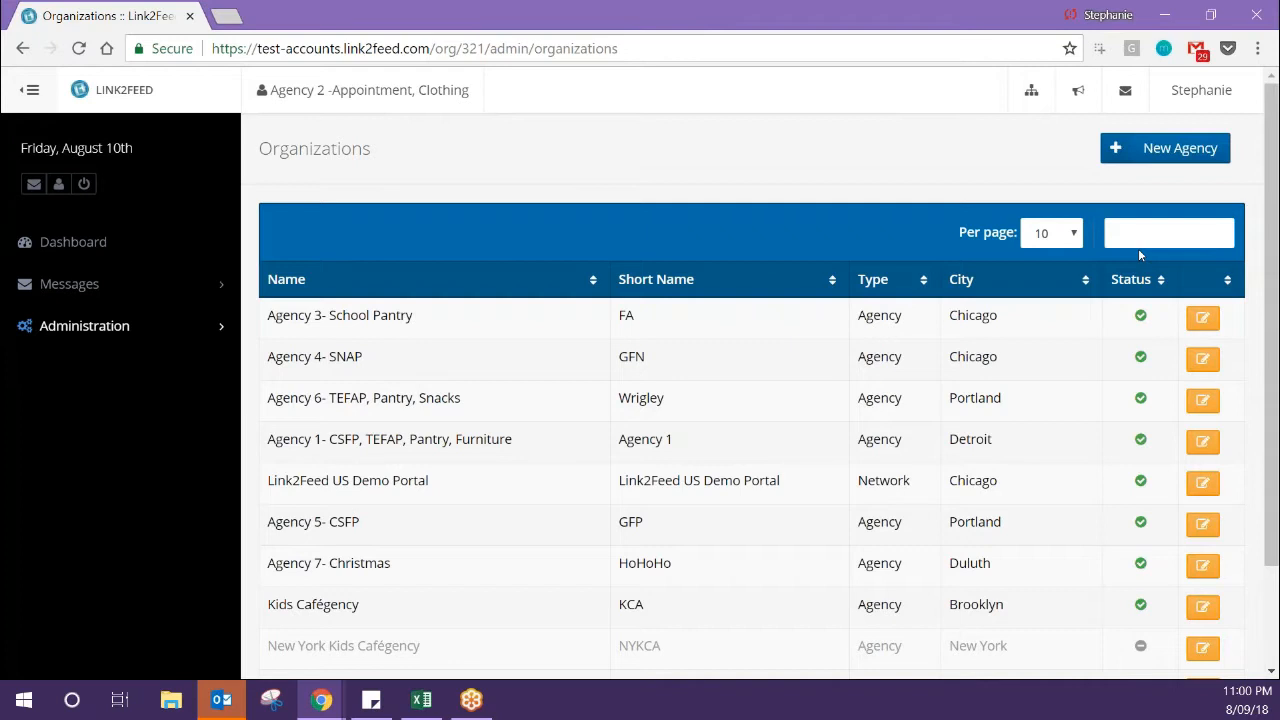
type("2")
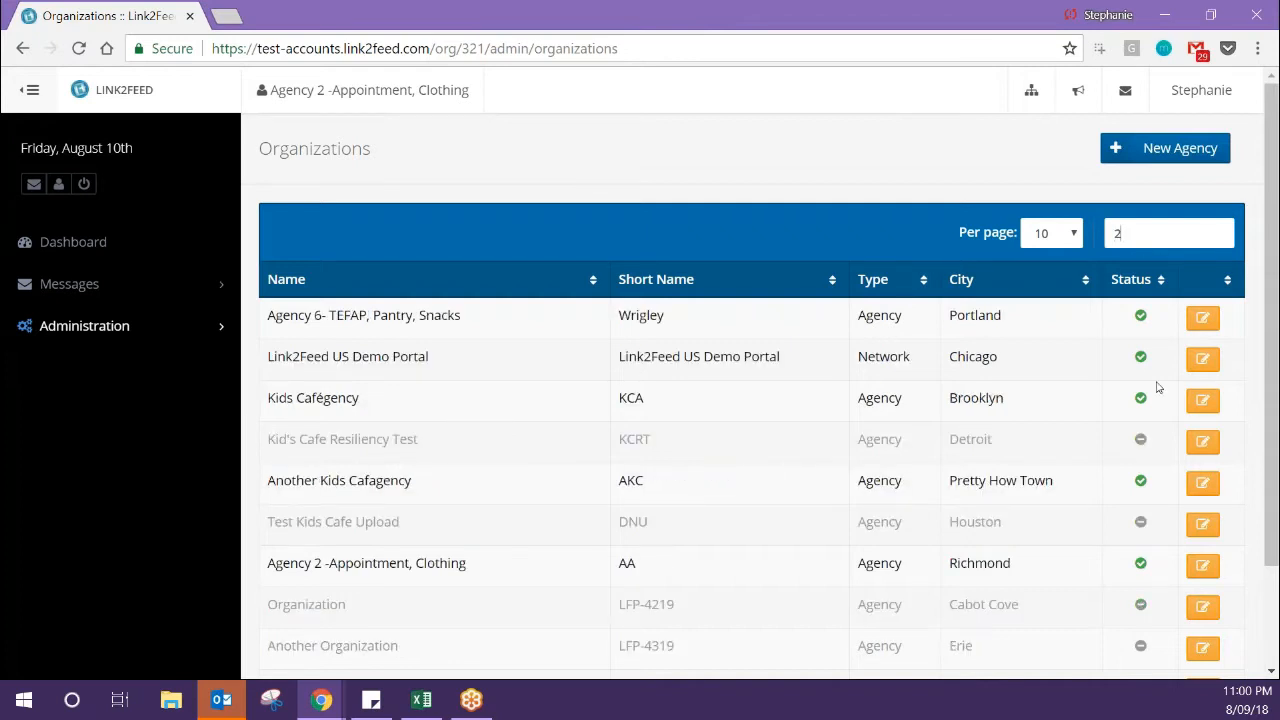
left_click(1203, 566)
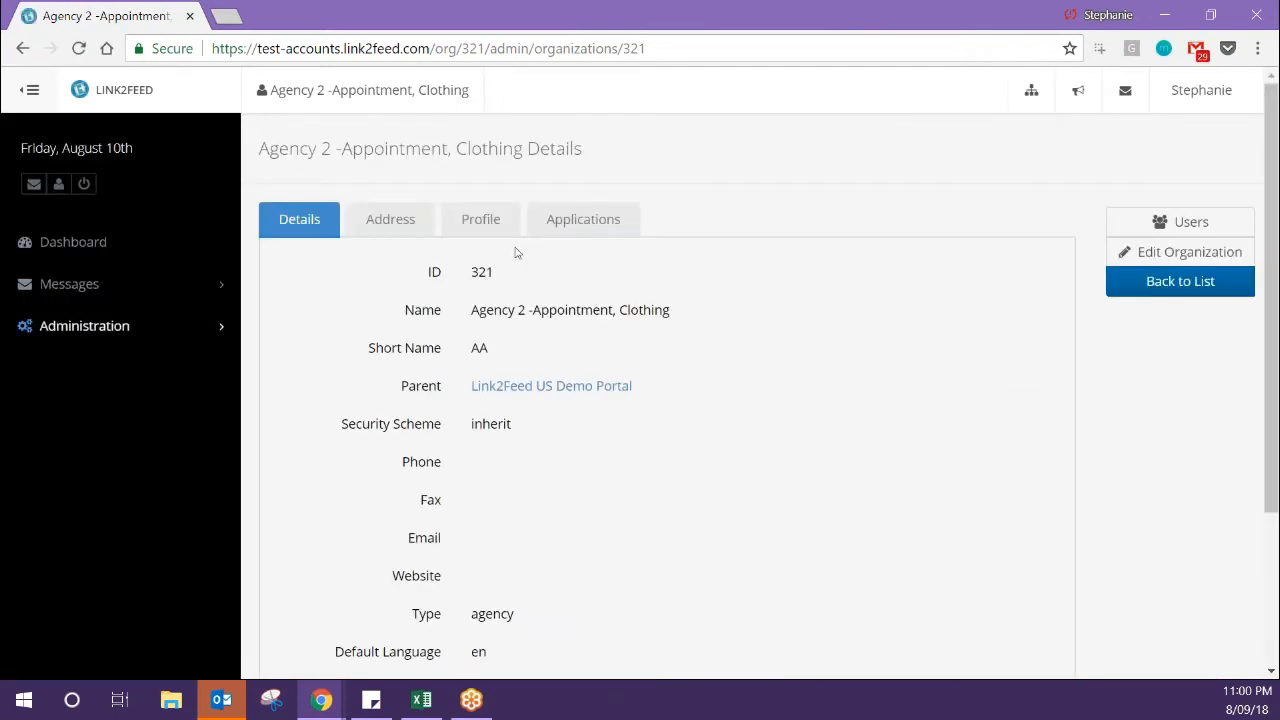
- Open the agency's Intake Organization Profile for editing
left_click(479, 224)
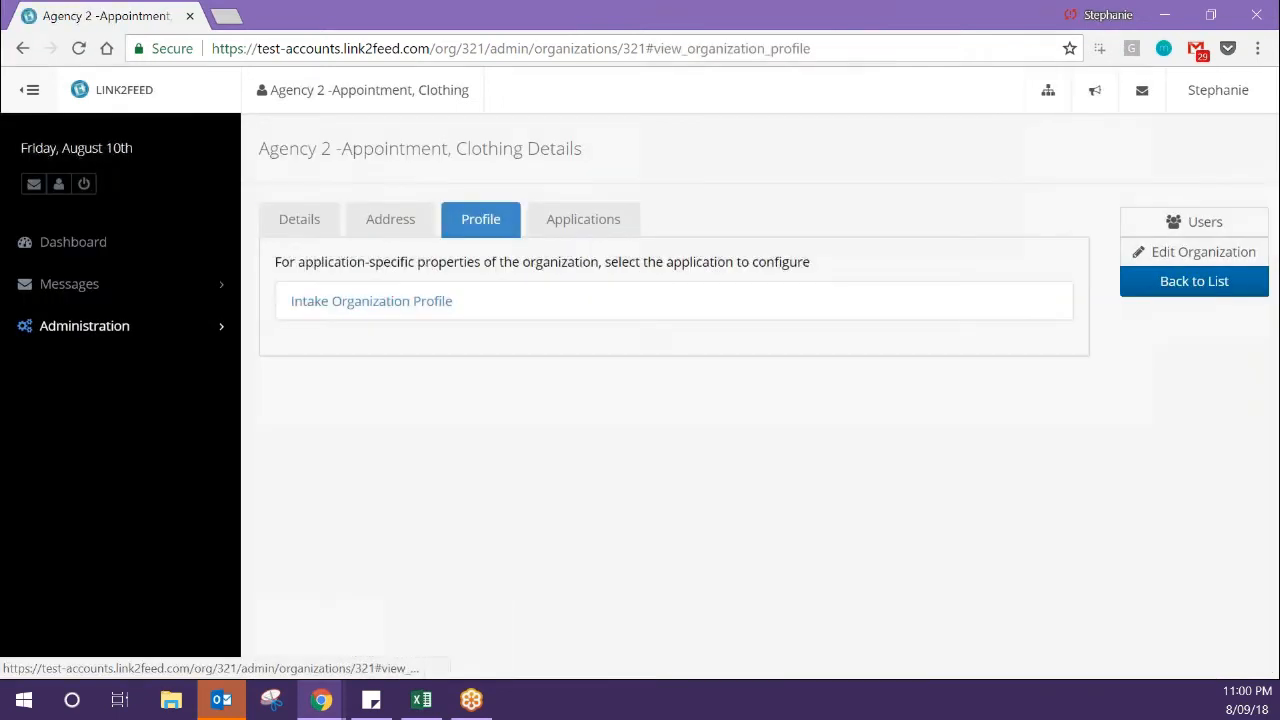
left_click(389, 304)
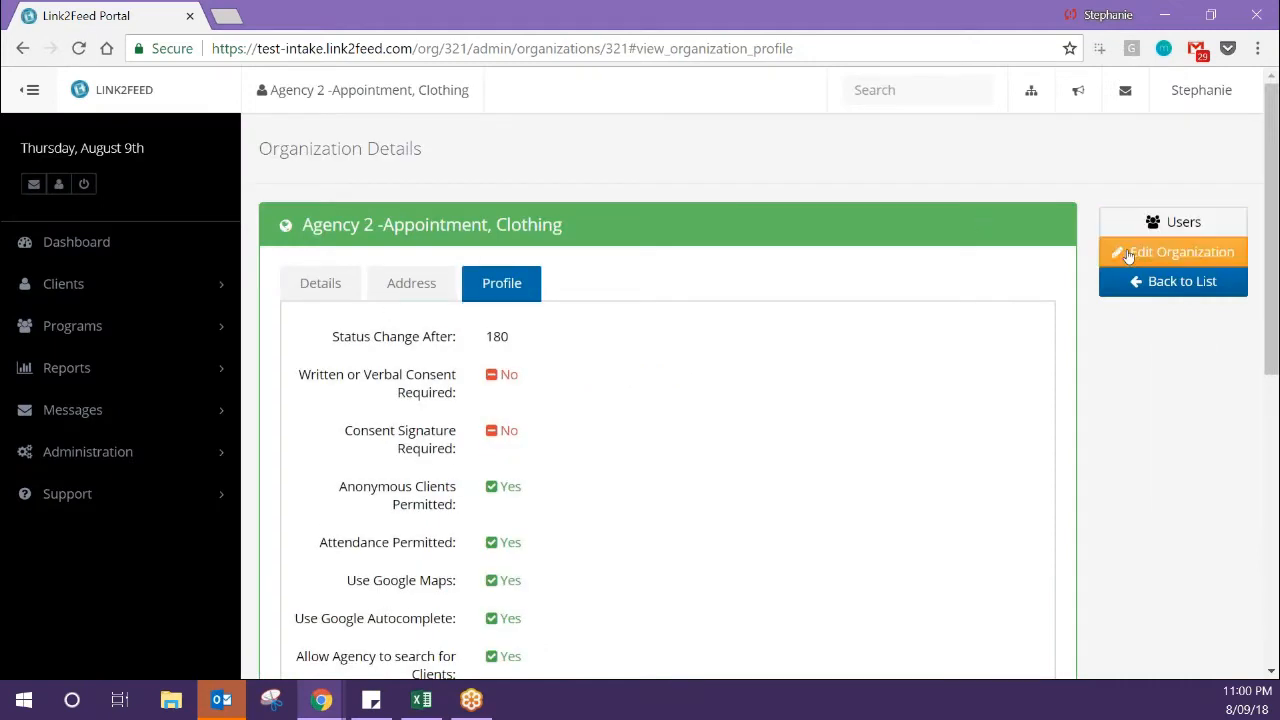
left_click(1181, 252)
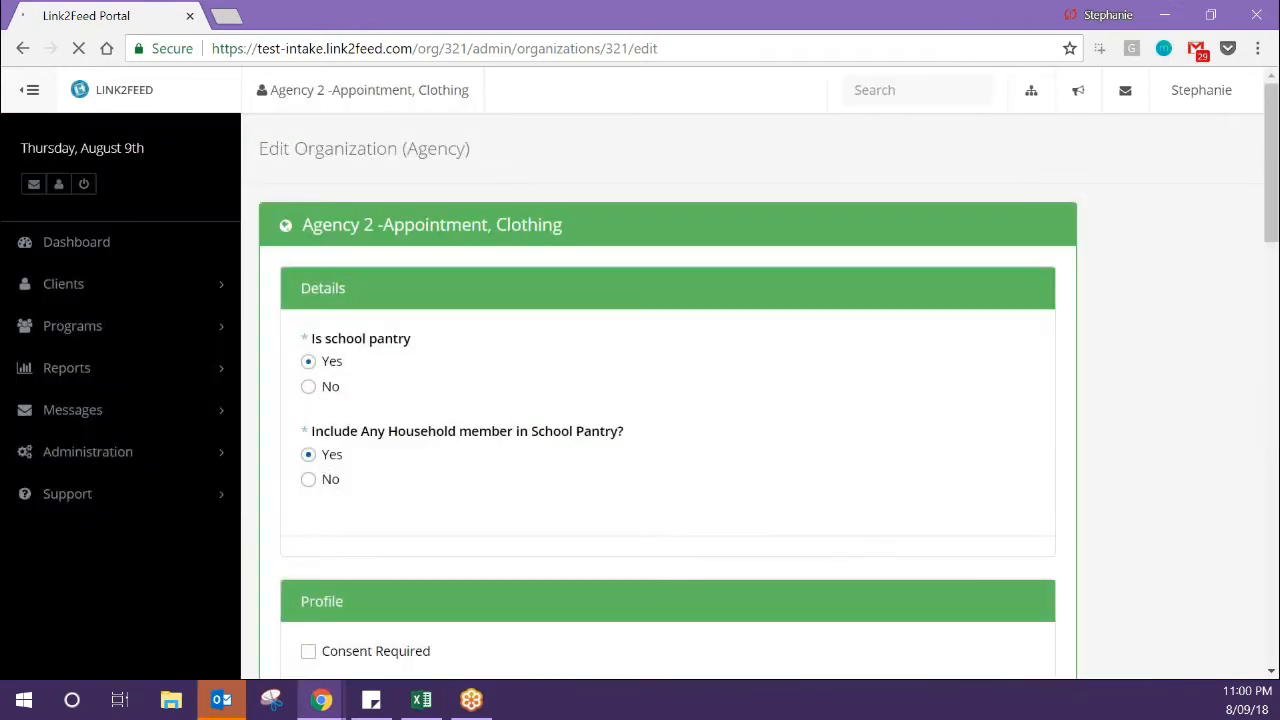
- Mark August 20, 2018 as a closure in the agency's profile and save the organization
scroll(977, 437, "down", 3)
scroll(981, 430, "down", 3)
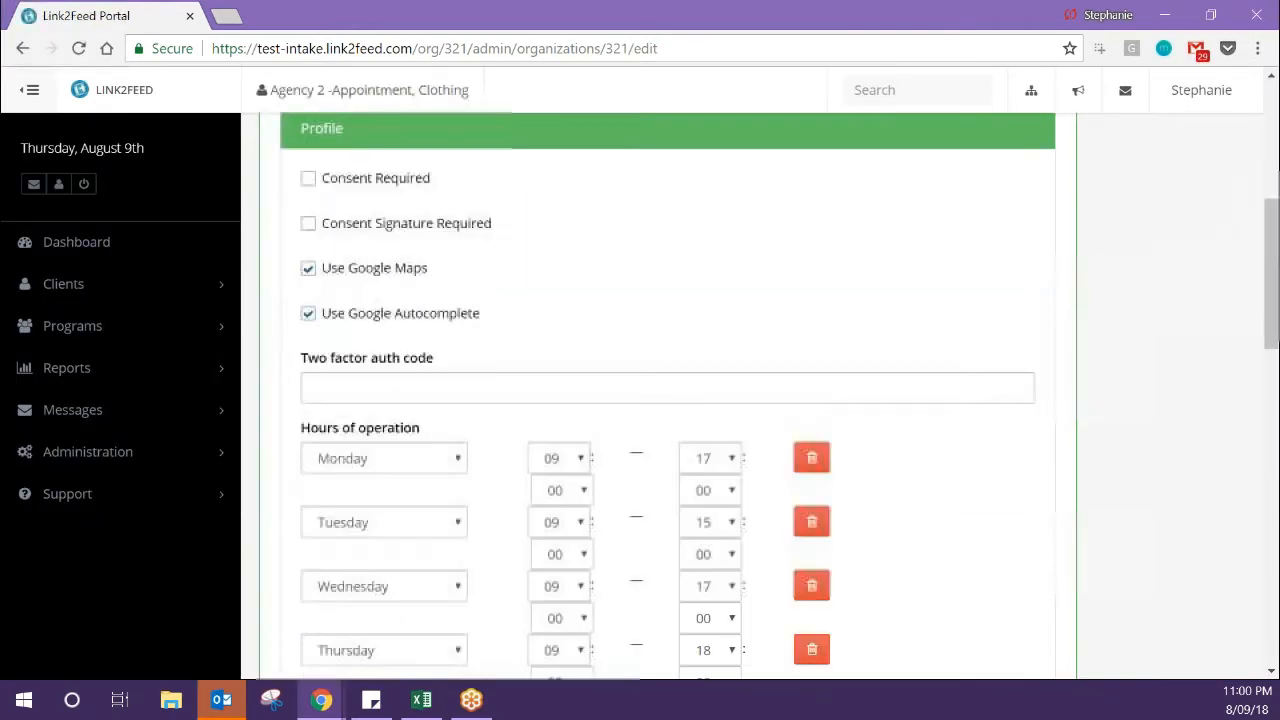
scroll(981, 430, "down", 2)
double_click(1029, 394)
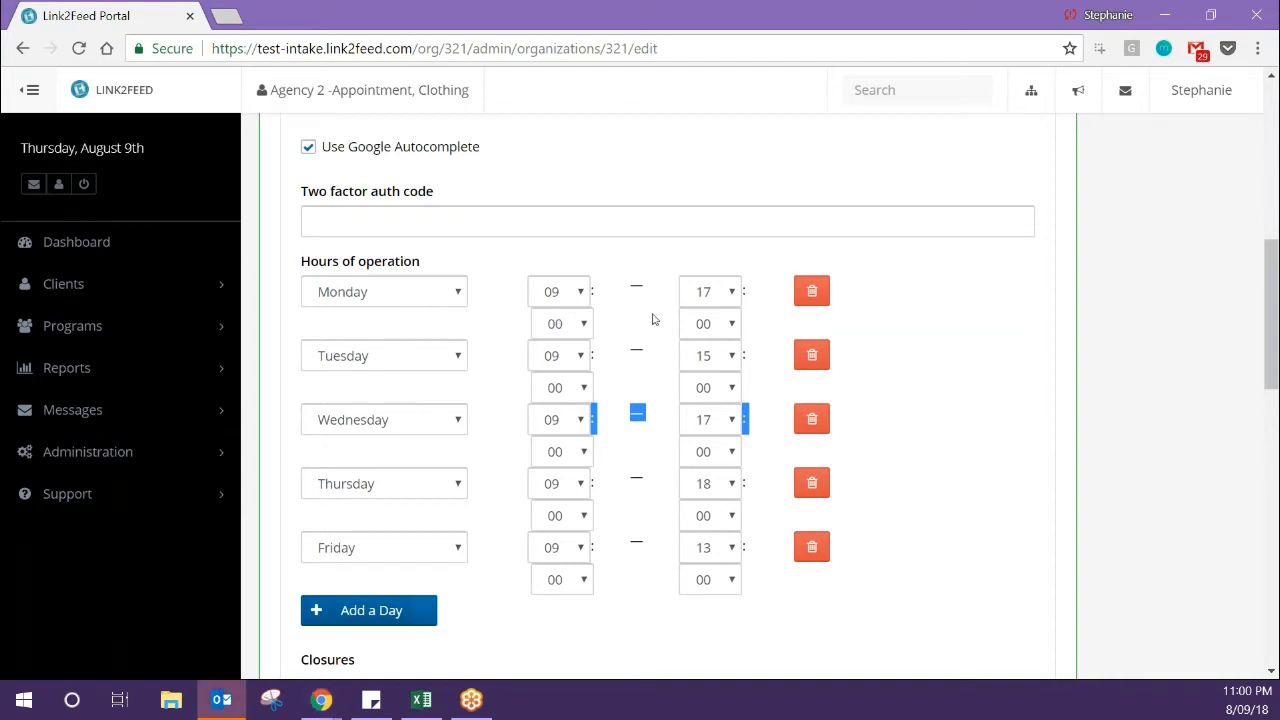
left_click(1053, 428)
scroll(1055, 428, "down", 4)
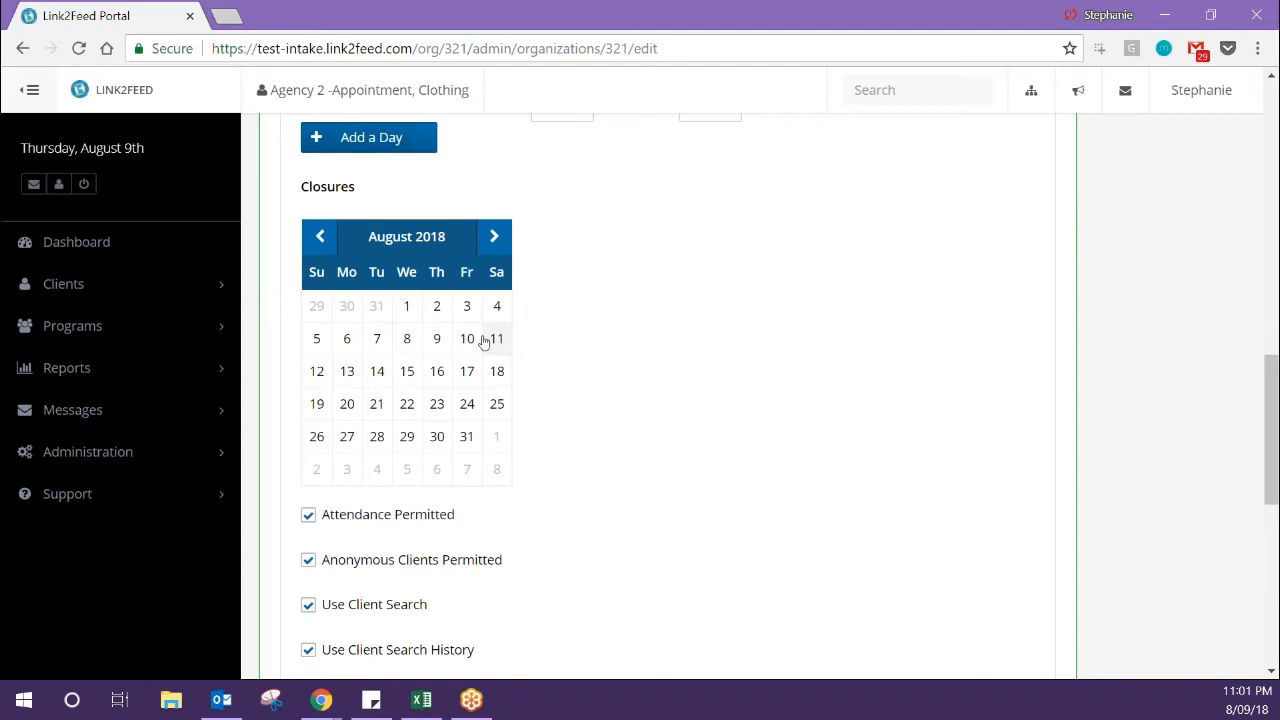
left_click(347, 403)
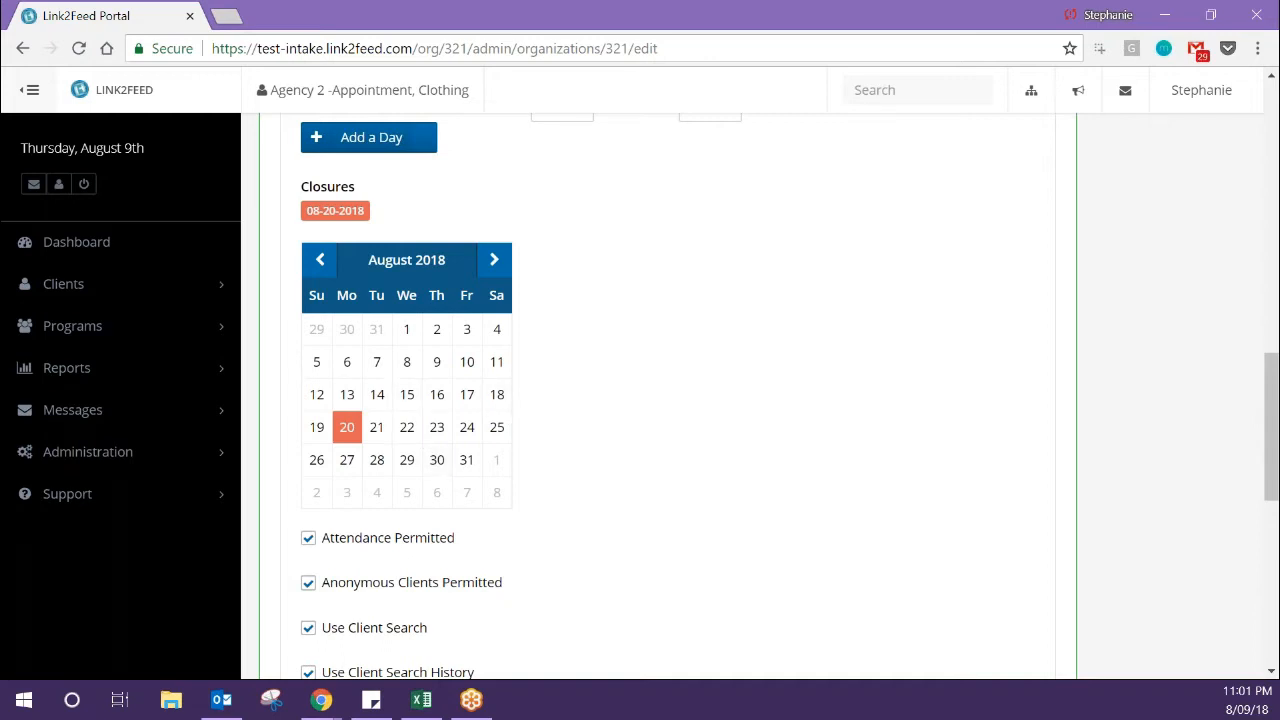
scroll(932, 638, "down", 10)
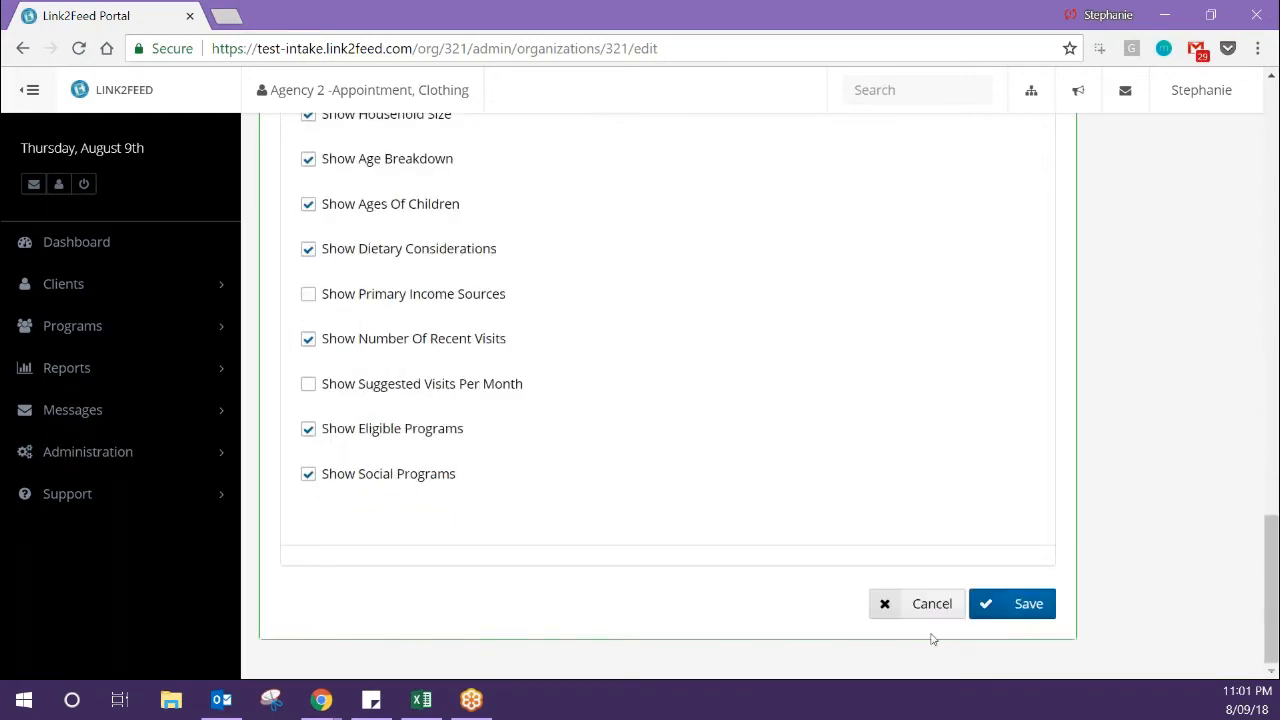
left_click(1024, 606)
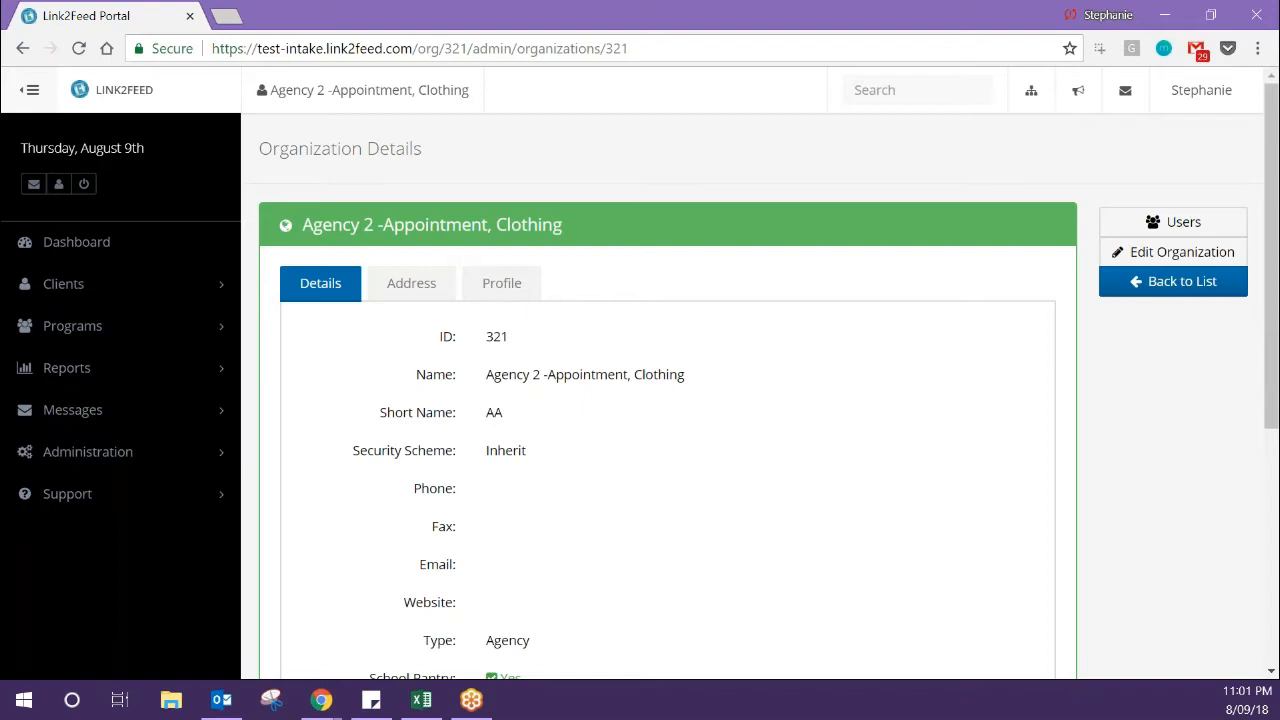
- Return to the dashboard's client search and recently accessed client records
left_click(167, 256)
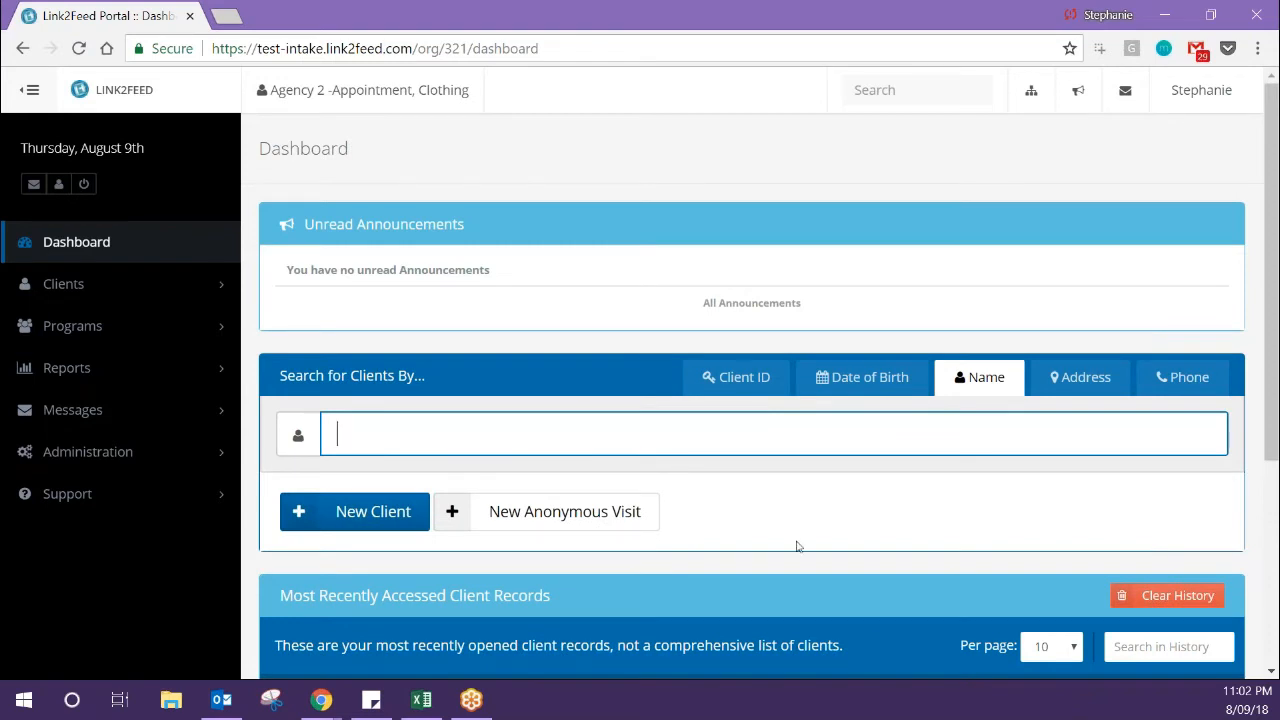
scroll(797, 545, "down", 3)
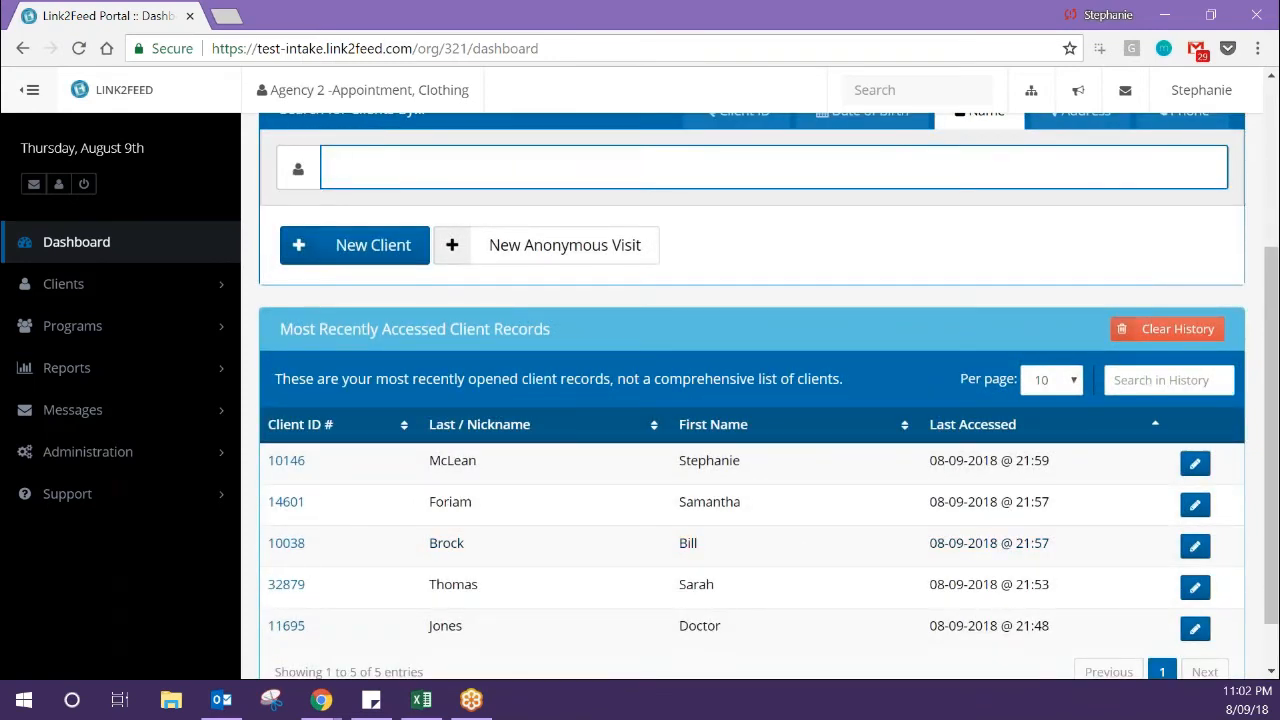
scroll(794, 549, "up", 2)
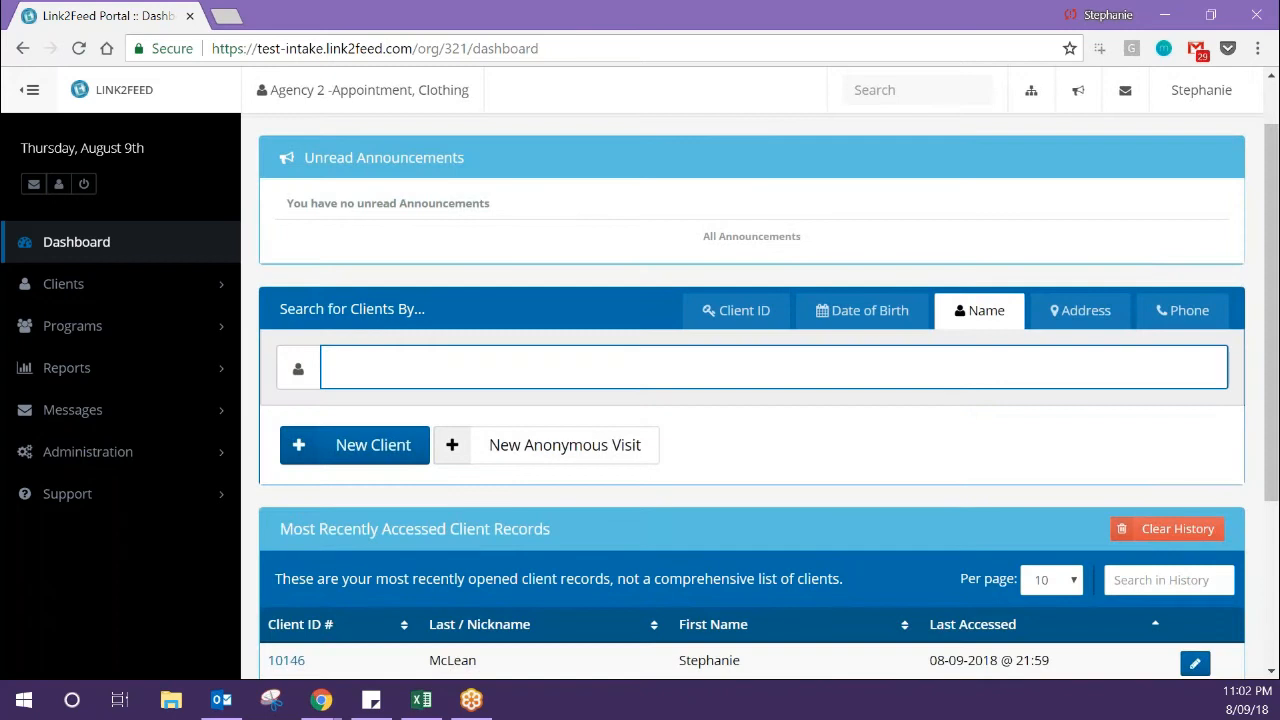
type("mc")
key("BackSpace")
key("BackSpace")
- Search for the client by client ID and open the matching client record
left_click(746, 306)
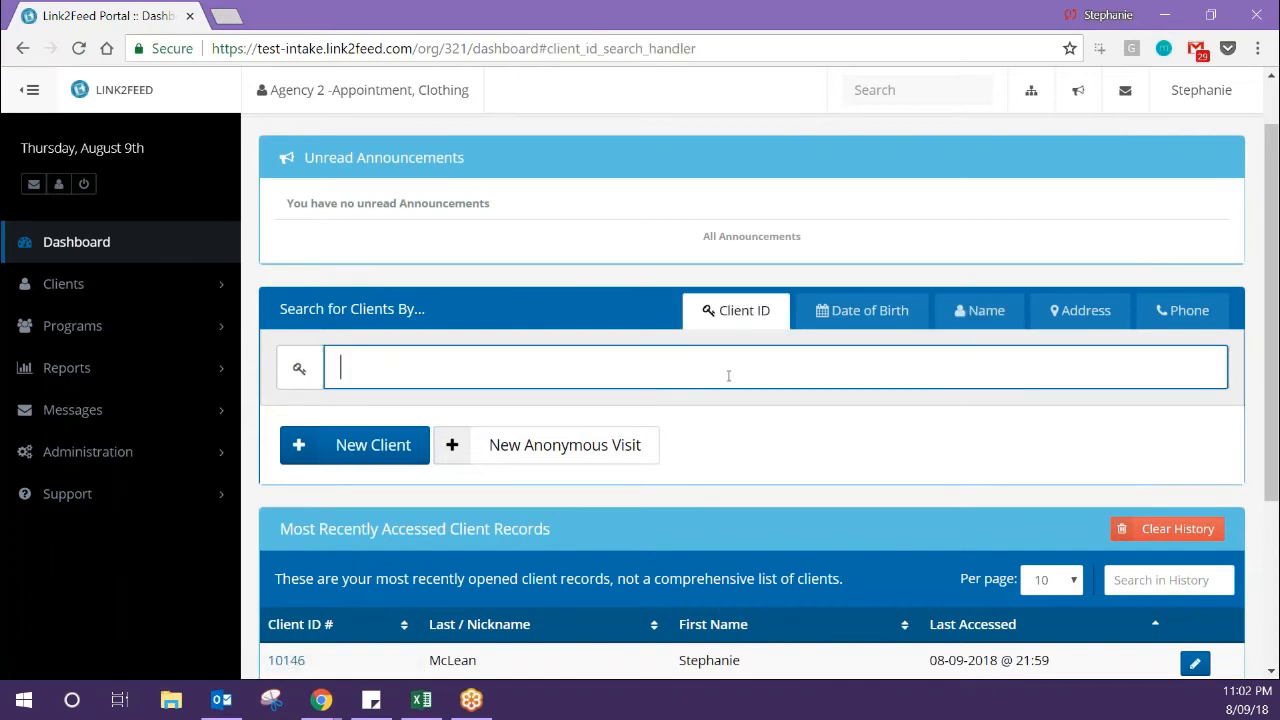
type("10146")
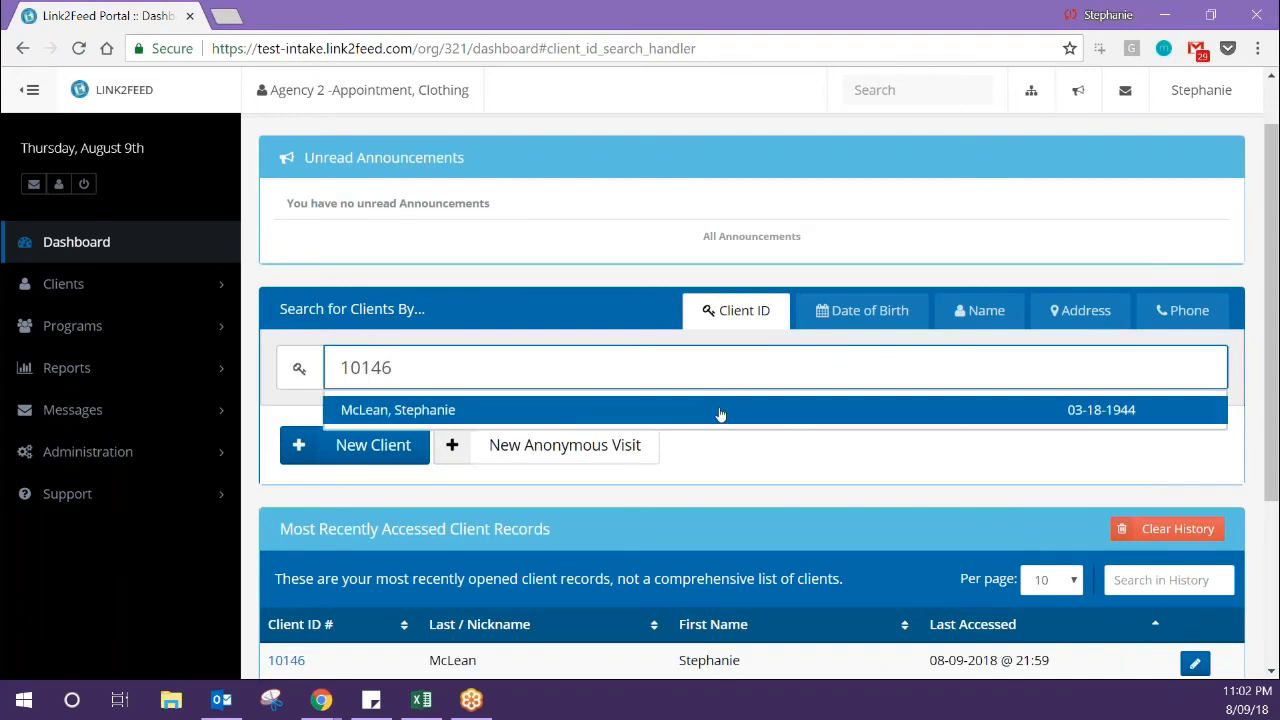
left_click(720, 414)
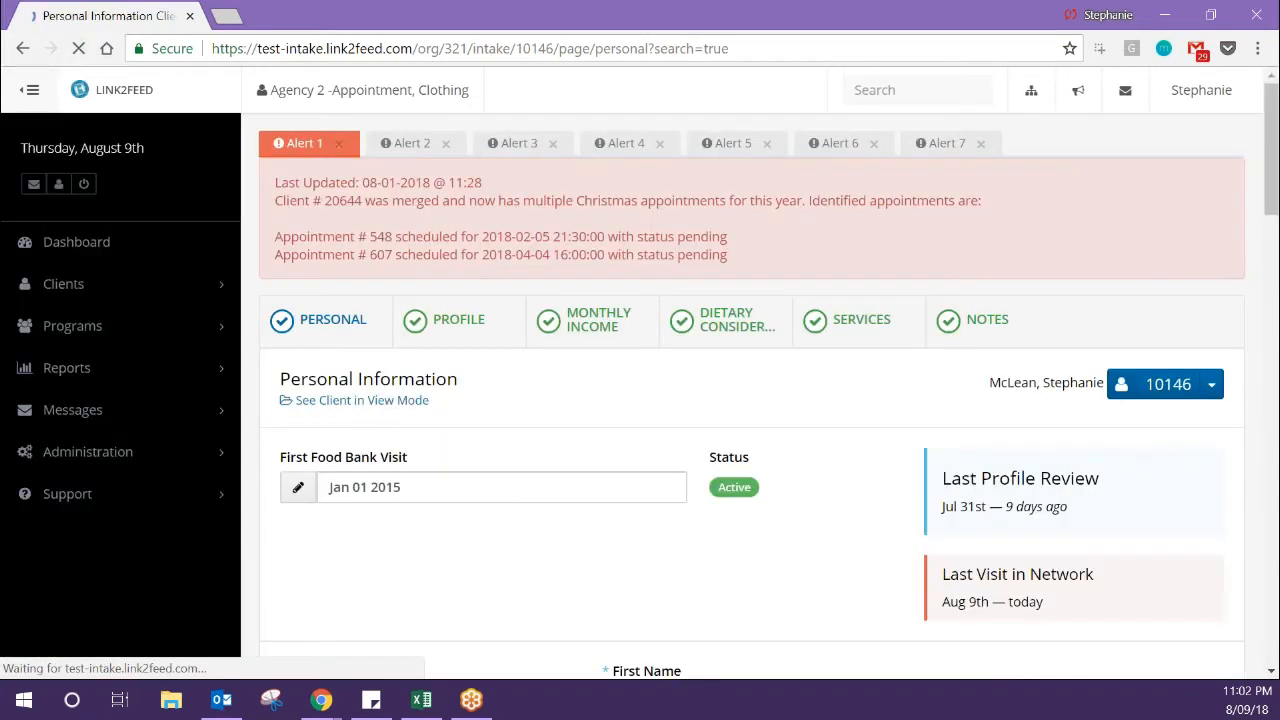
- Go to the client's services and start a new appointment for the client
scroll(714, 481, "down", 15)
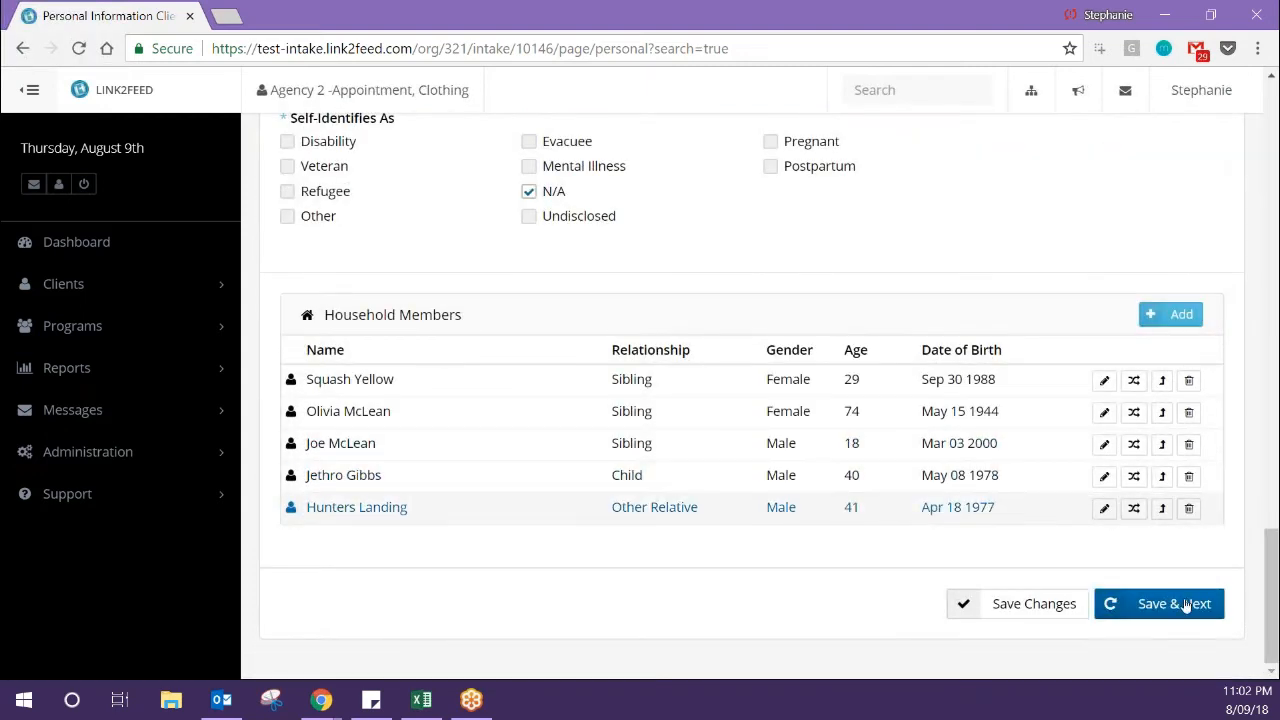
scroll(1059, 312, "up", 15)
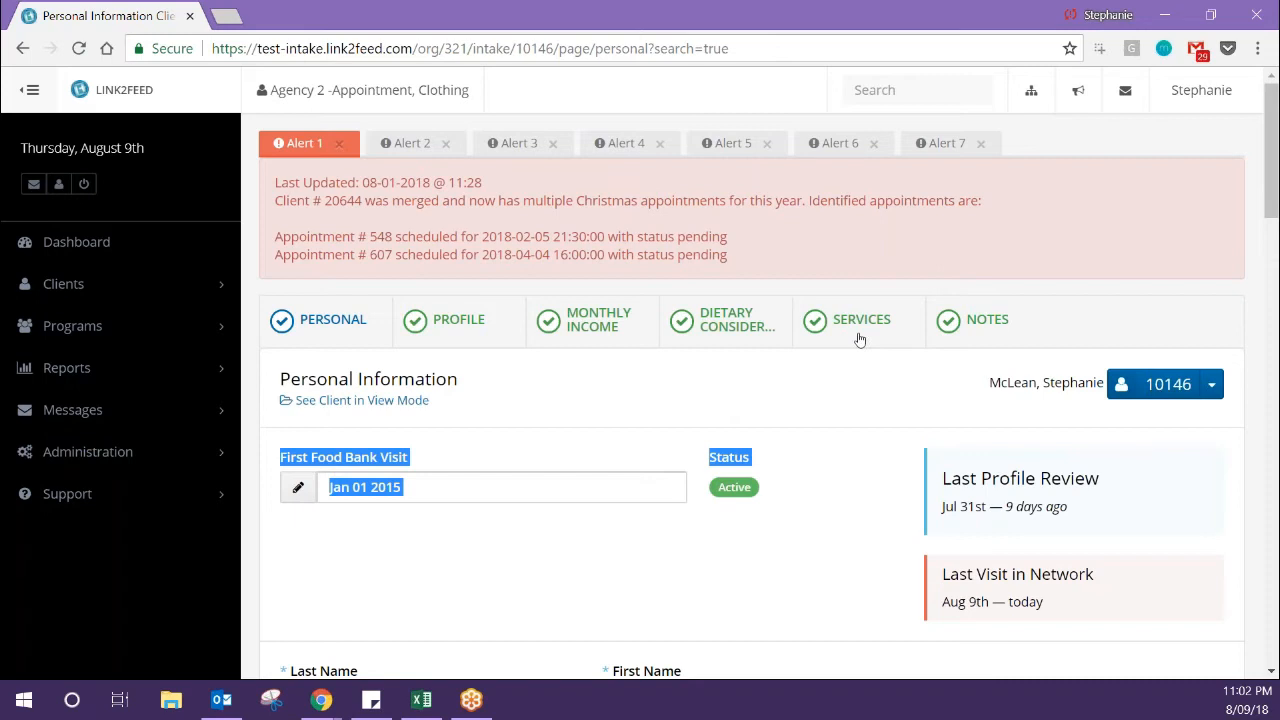
left_click(848, 328)
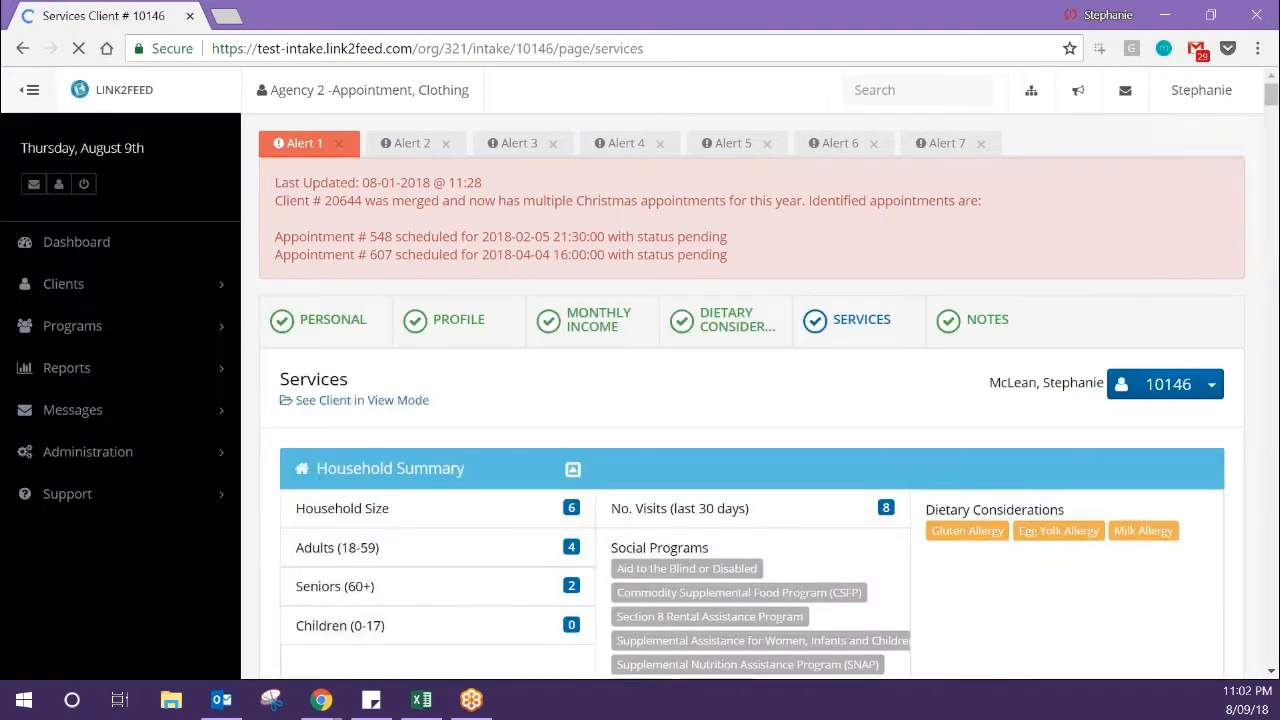
scroll(643, 394, "down", 3)
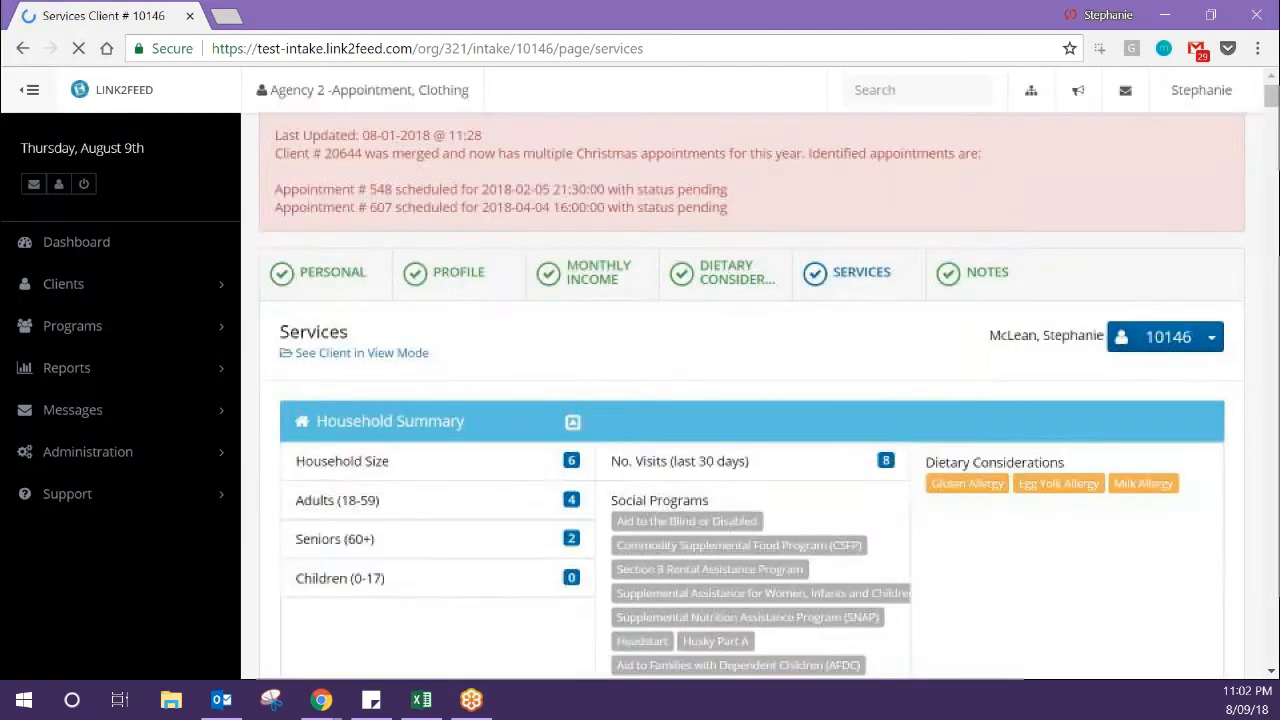
left_click(447, 469)
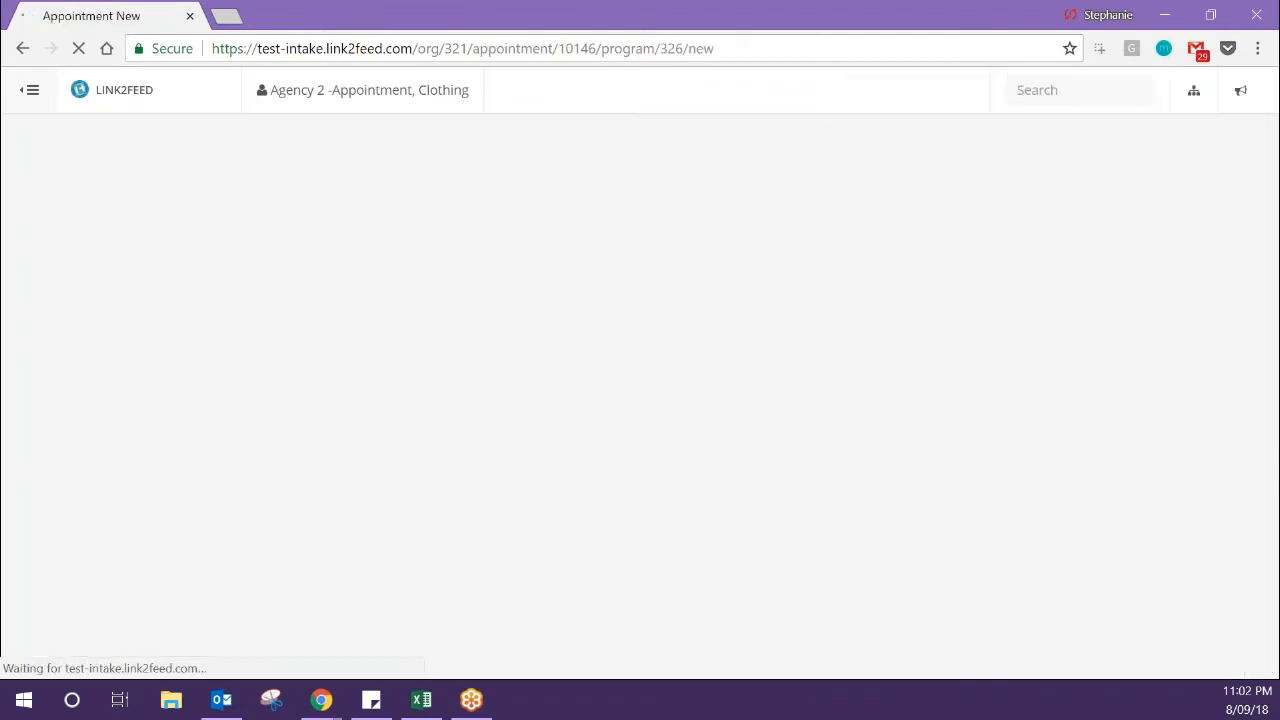
- Search for available appointments from 08-13-2018 to 08-17-2018 at any location
scroll(561, 456, "down", 2)
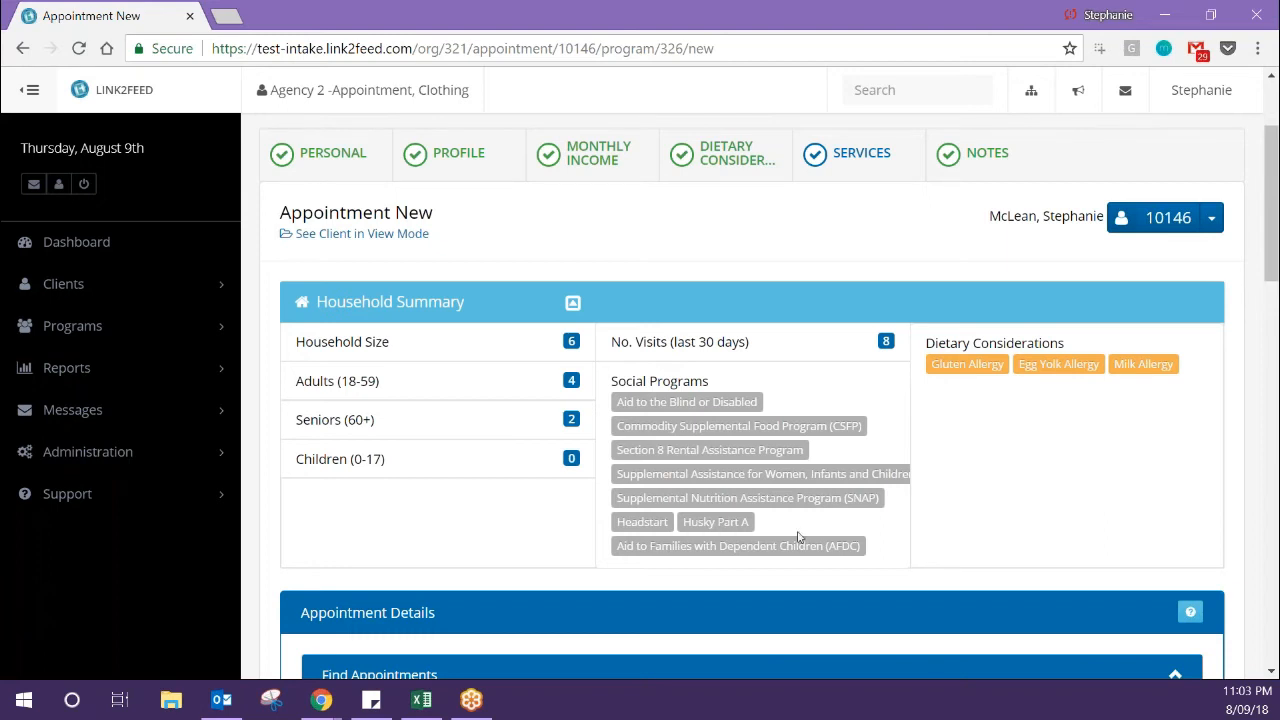
scroll(798, 536, "down", 3)
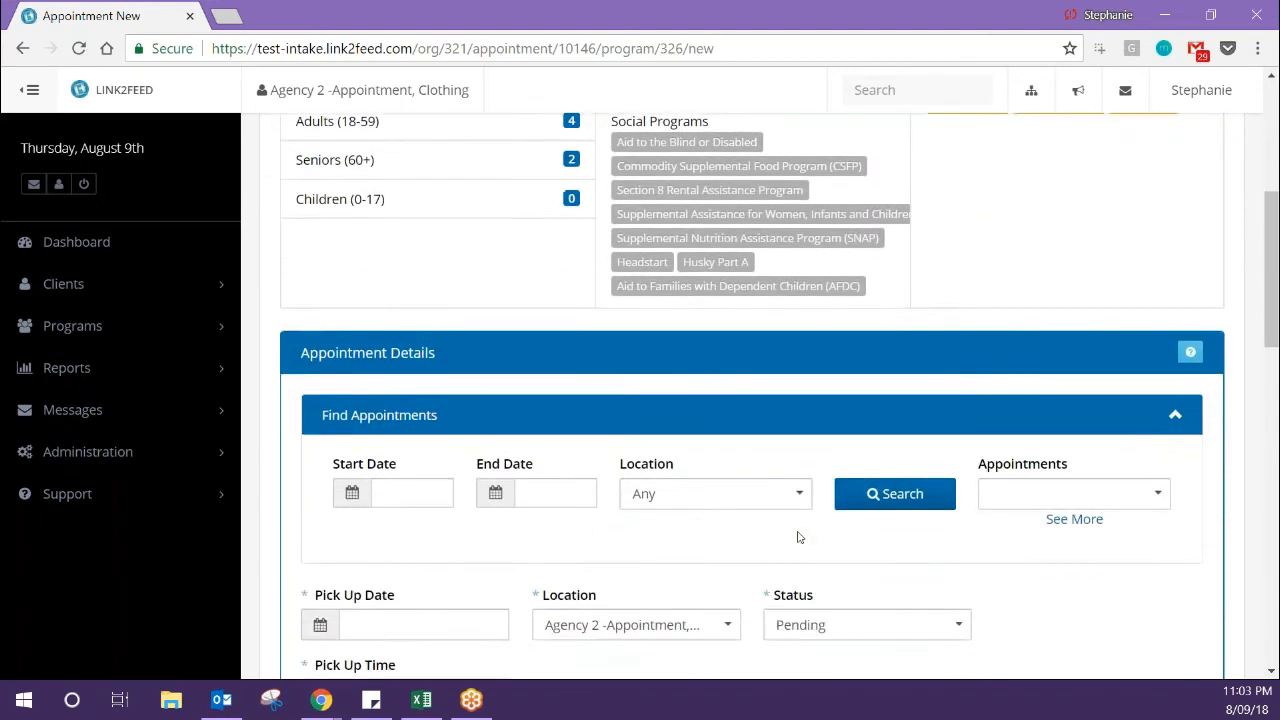
scroll(798, 537, "down", 1)
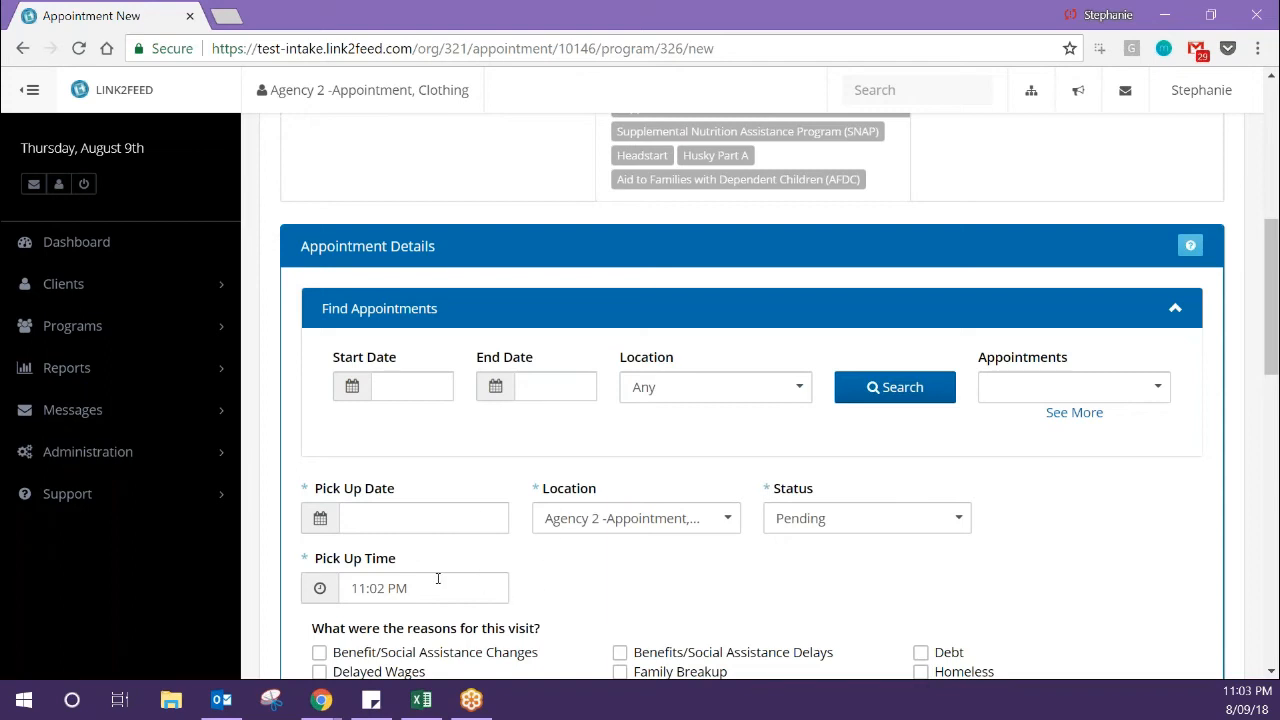
left_click(409, 393)
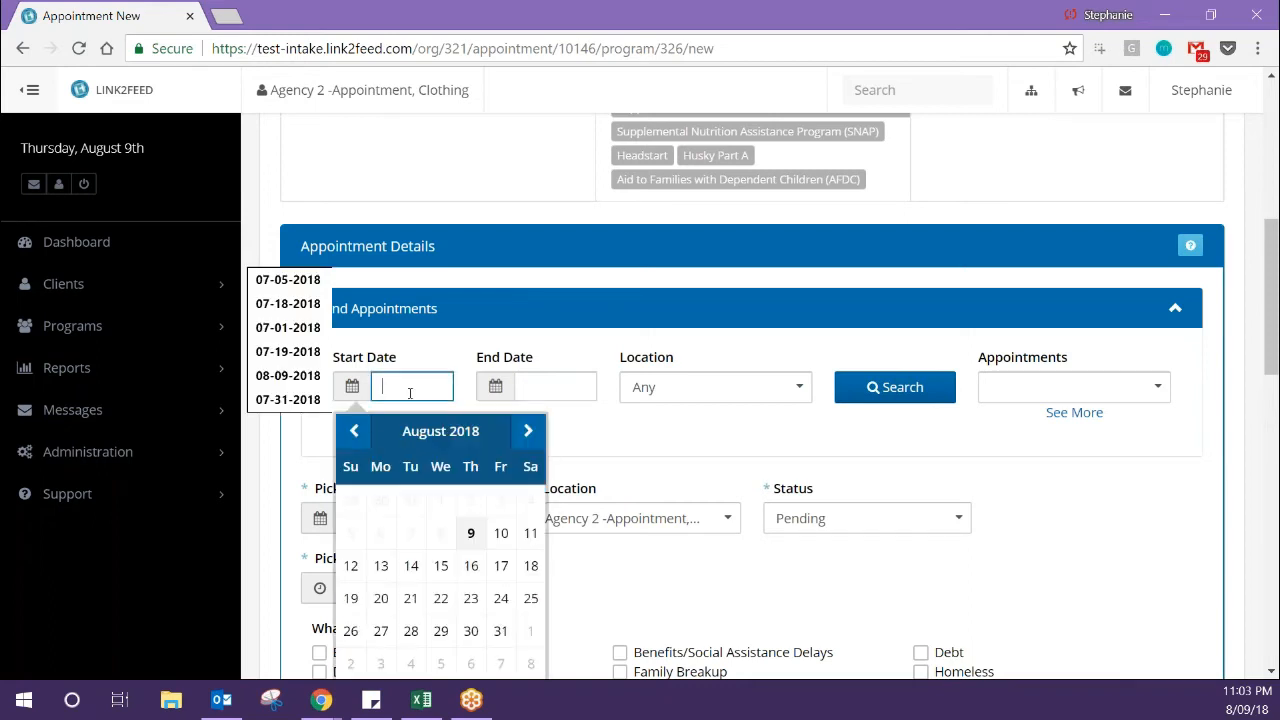
left_click(381, 567)
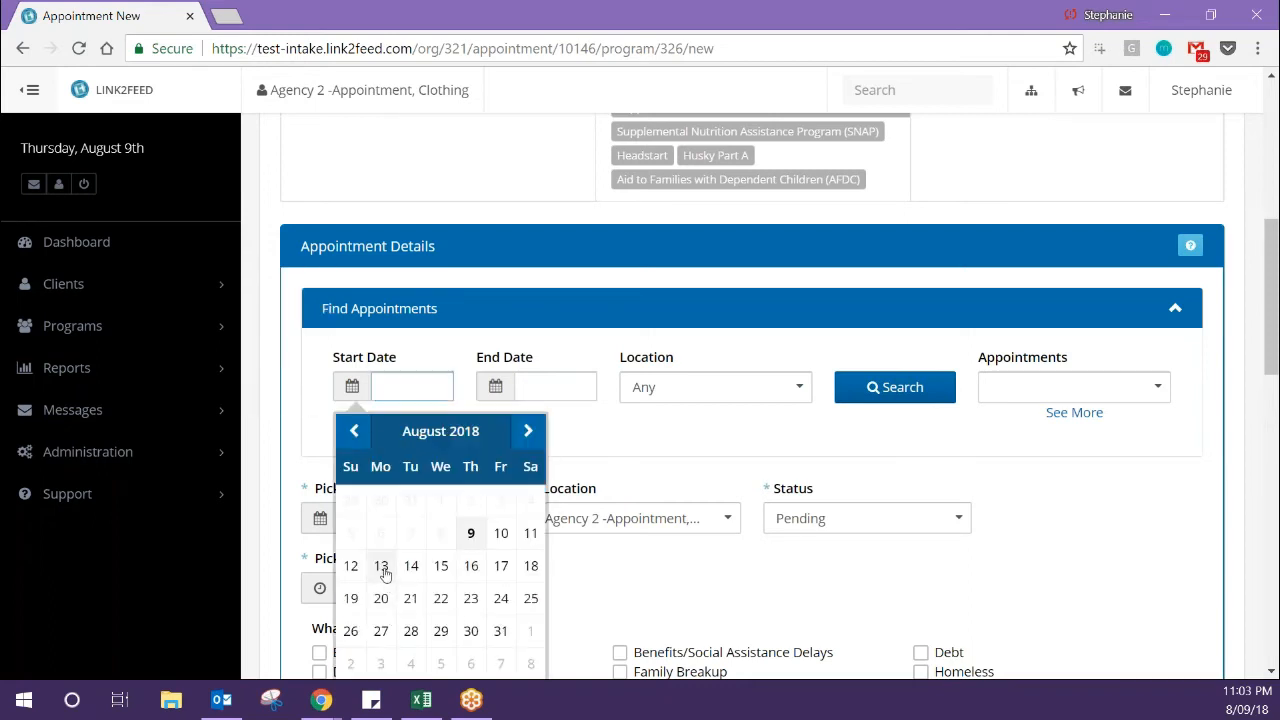
left_click(551, 394)
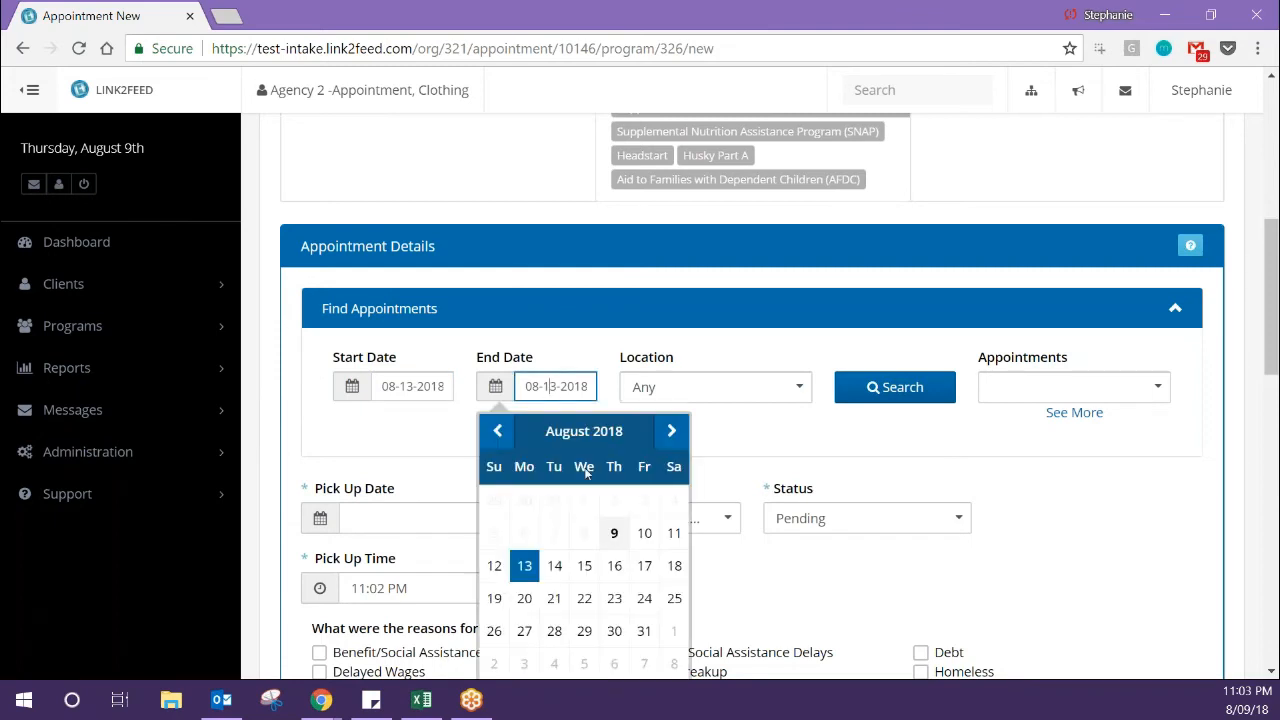
left_click(644, 566)
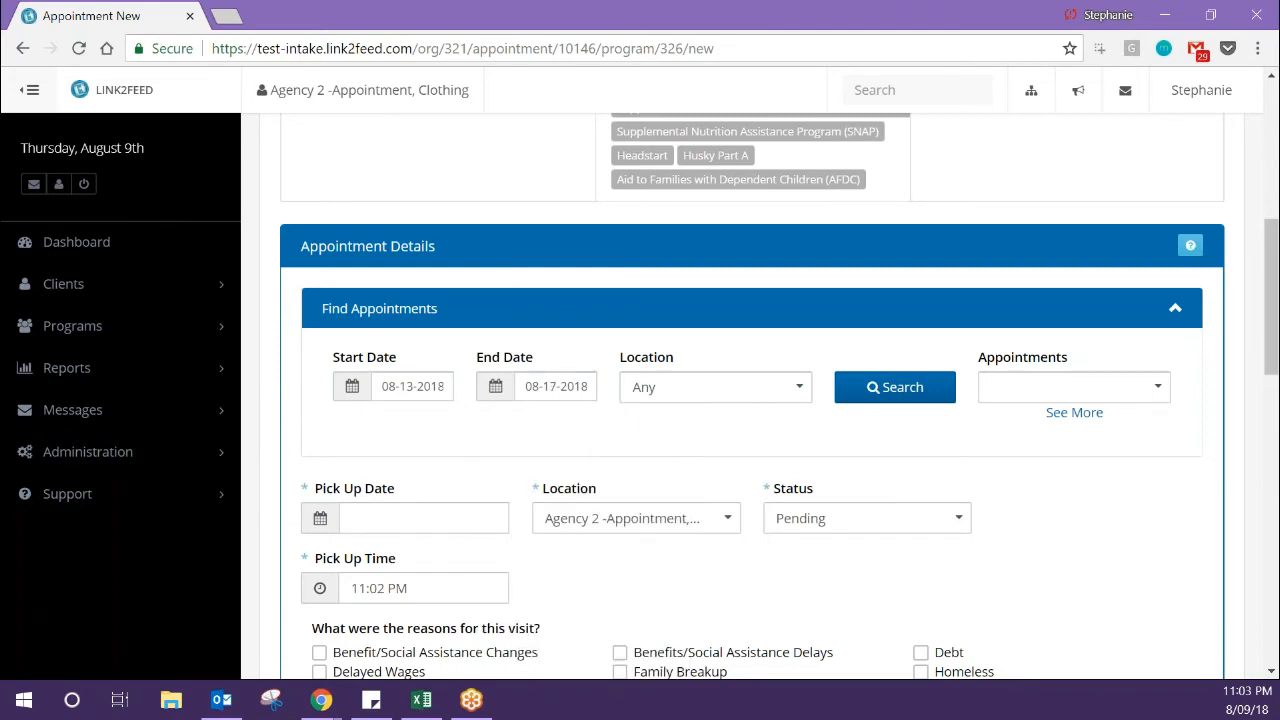
left_click(800, 391)
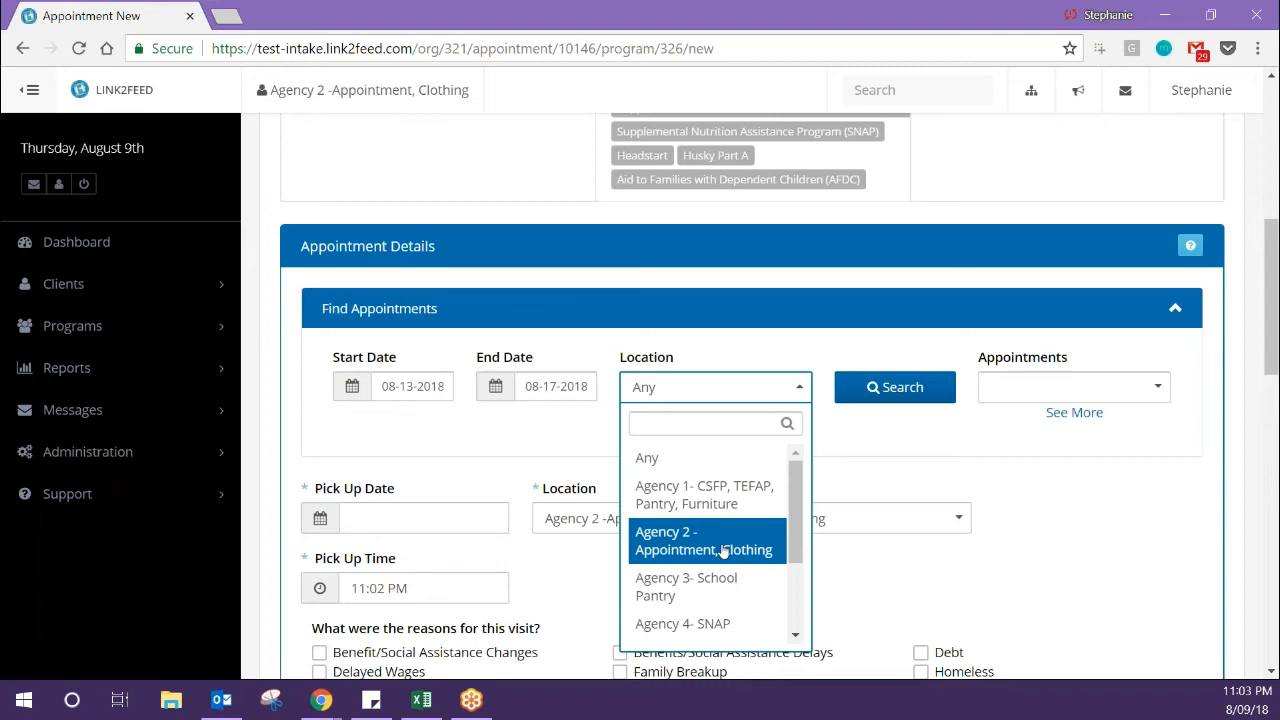
left_click(868, 368)
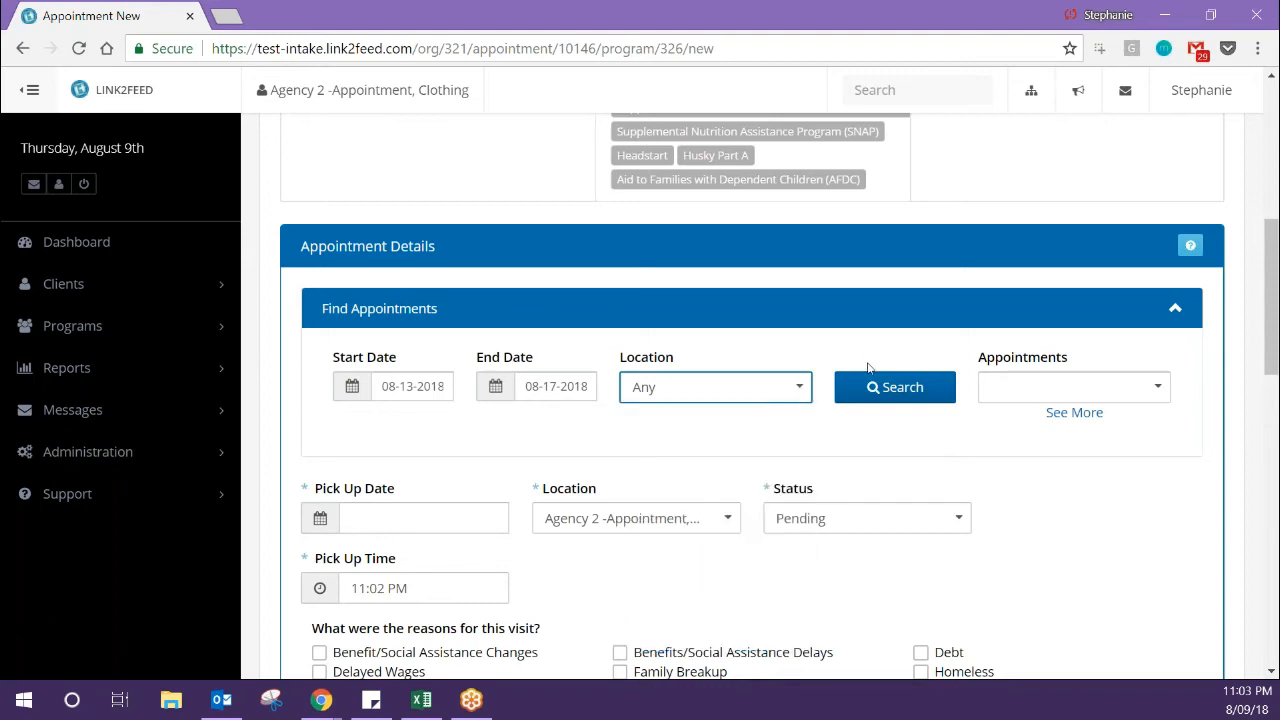
left_click(873, 395)
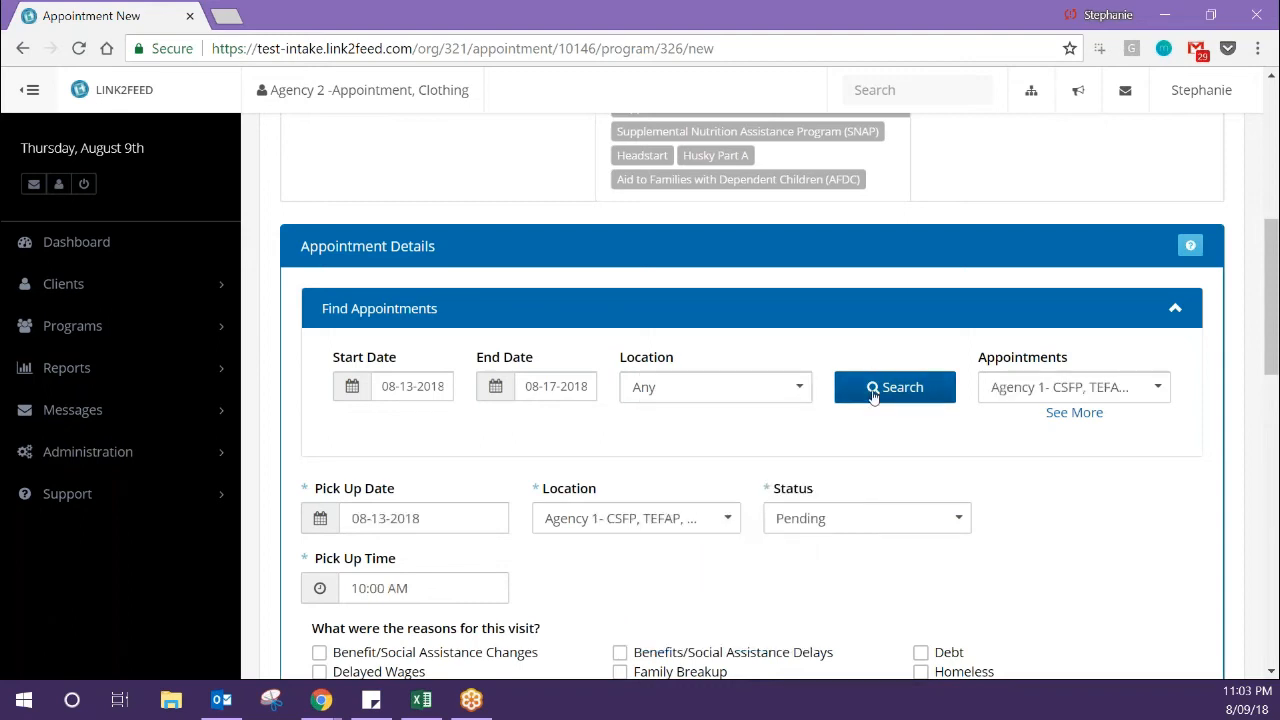
- Look through the found appointment slots offered for the chosen dates without picking one
left_click(1160, 398)
scroll(1097, 556, "down", 3)
scroll(1097, 556, "down", 5)
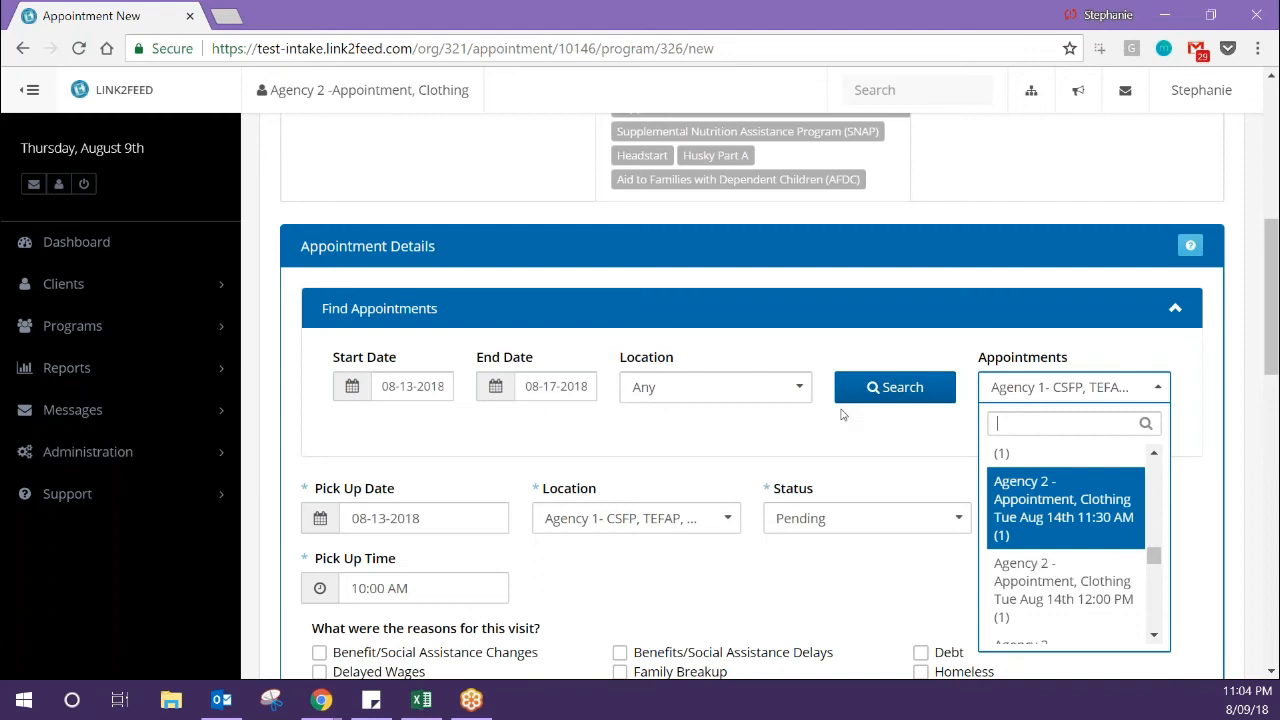
left_click(883, 455)
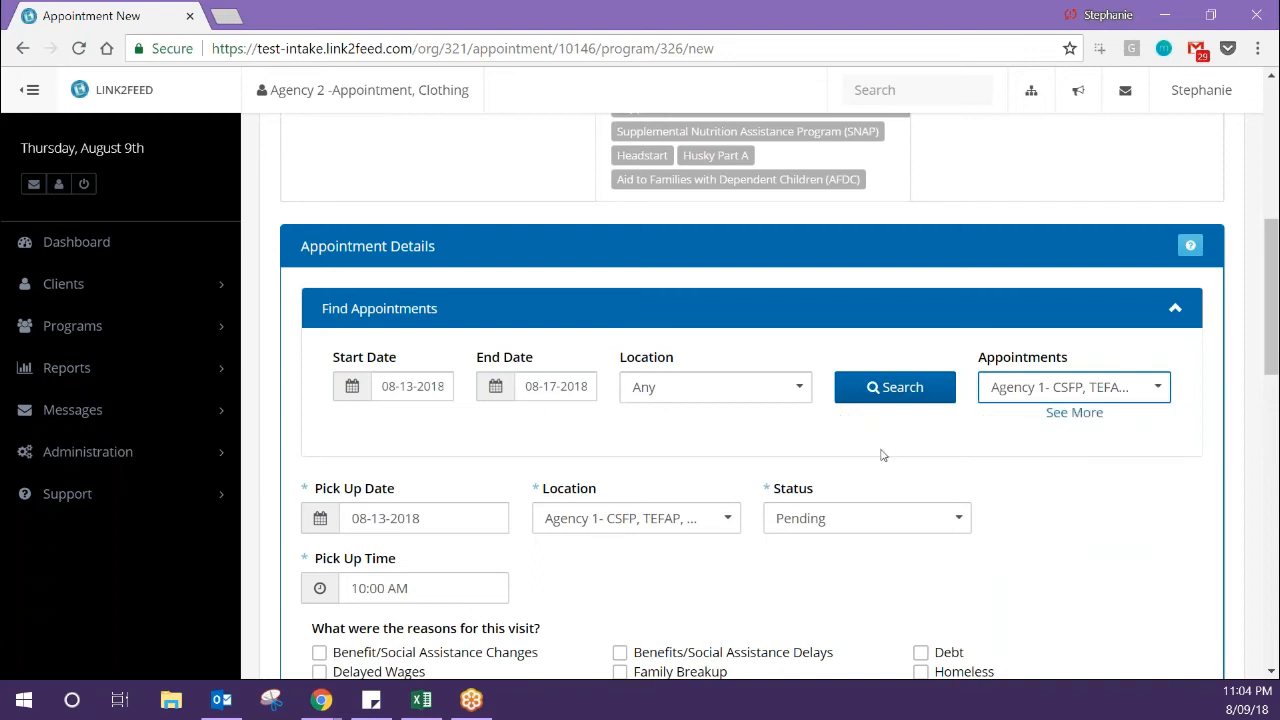
- Expand the full list of found appointments and select the Thu Aug 16th 11:30 AM slot at Agency 1 from its third page
left_click(1087, 420)
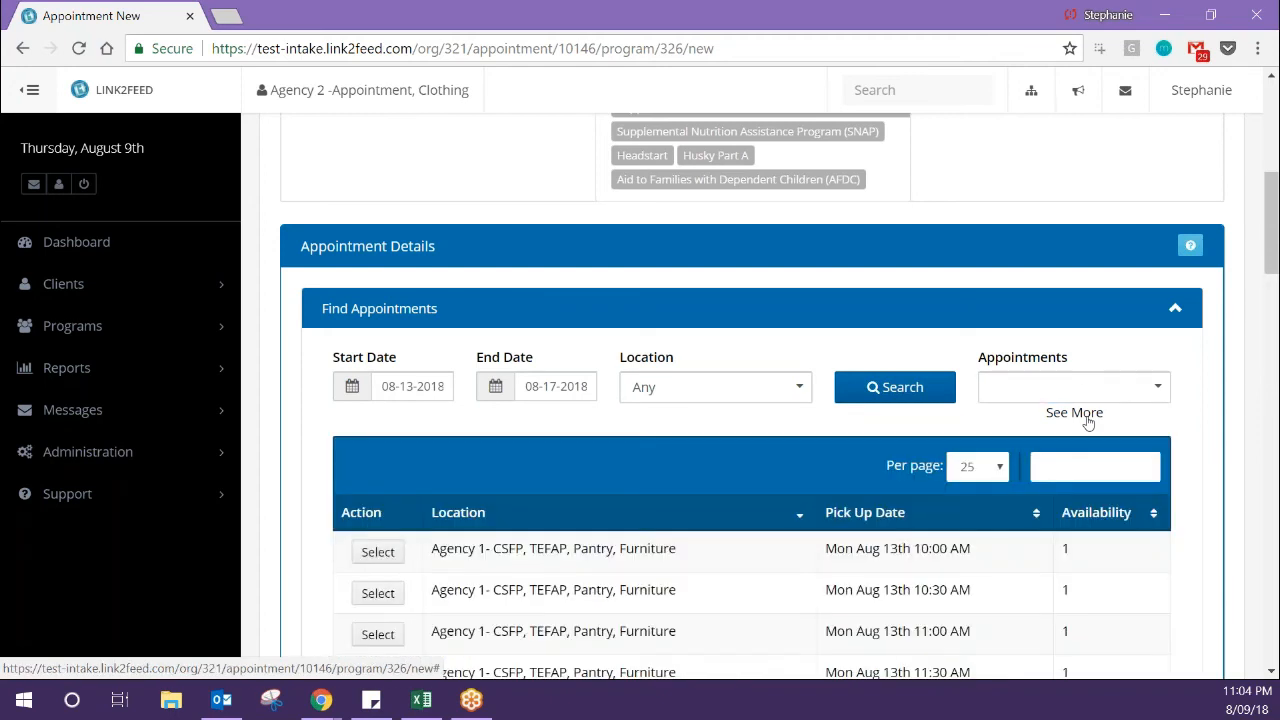
scroll(1060, 470, "down", 3)
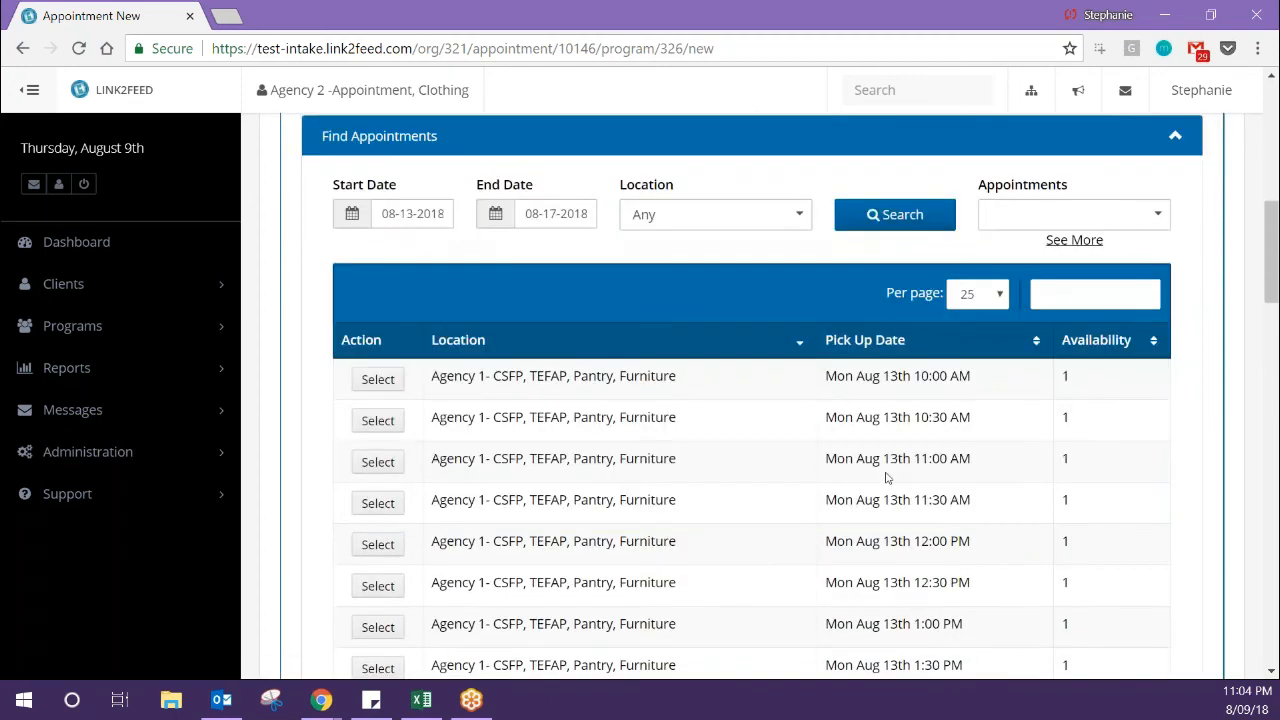
scroll(752, 396, "down", 3)
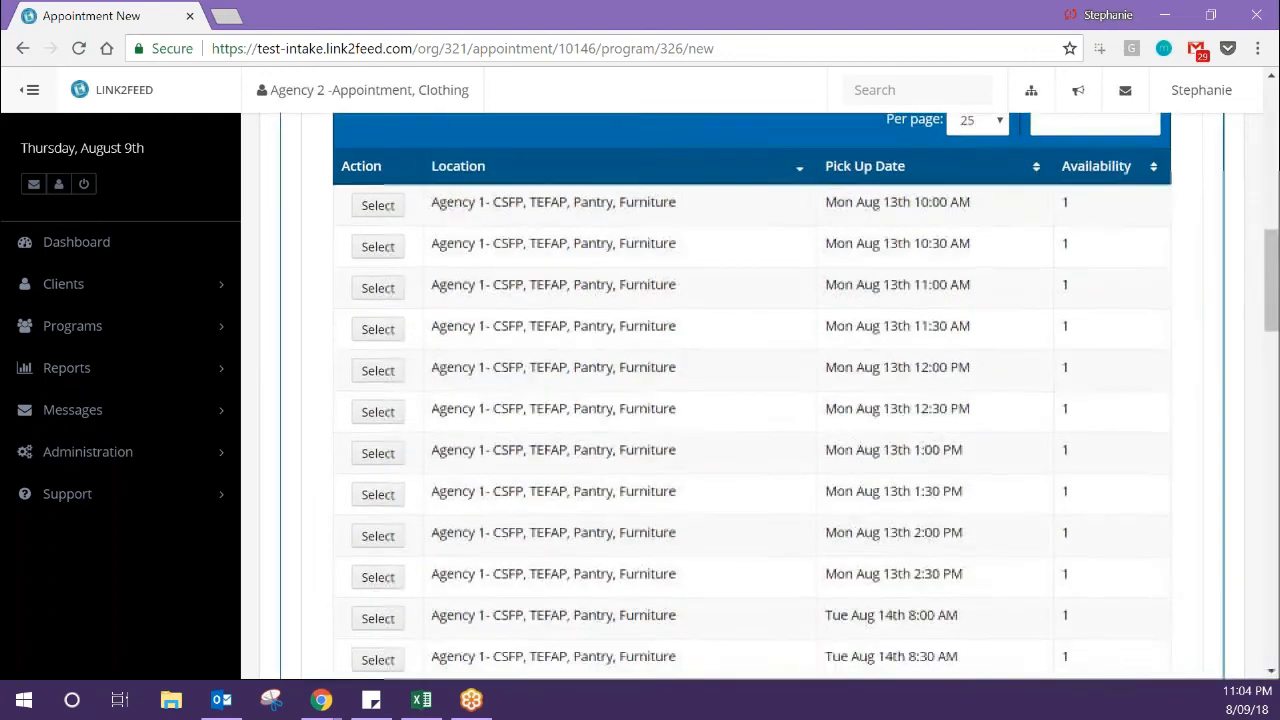
scroll(752, 396, "down", 5)
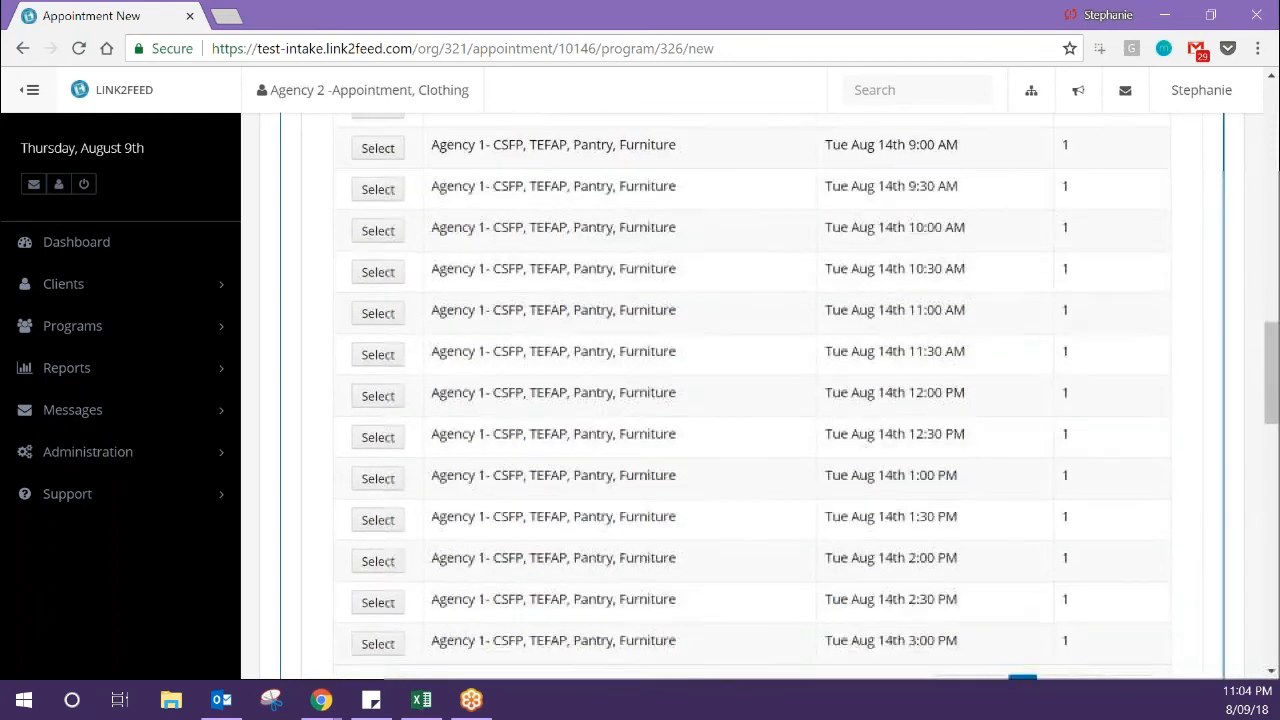
scroll(980, 515, "down", 2)
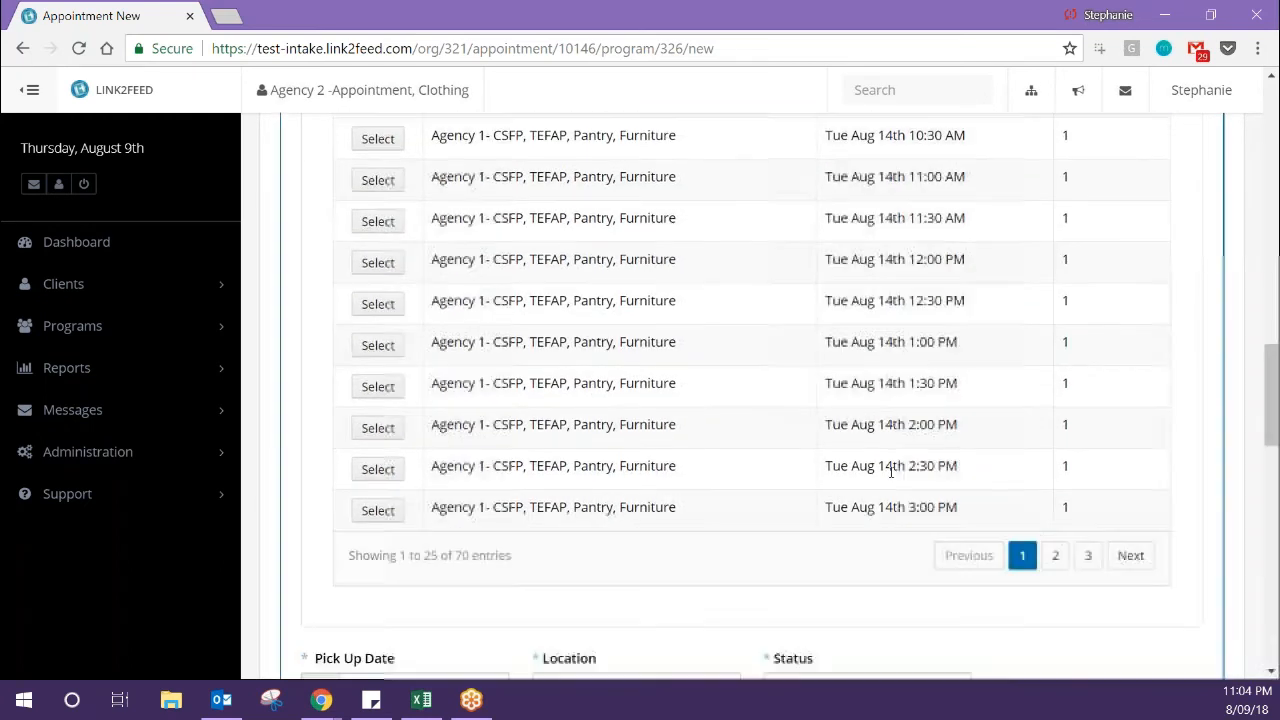
left_click(1056, 556)
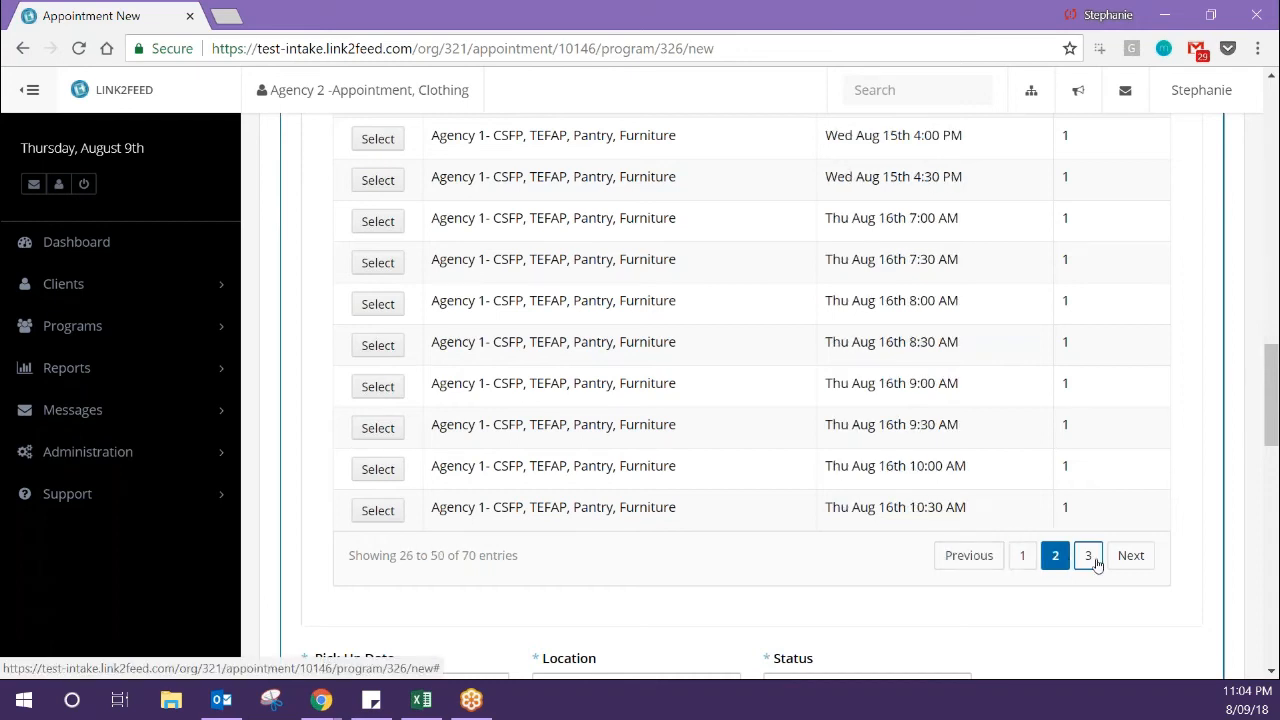
left_click(1089, 556)
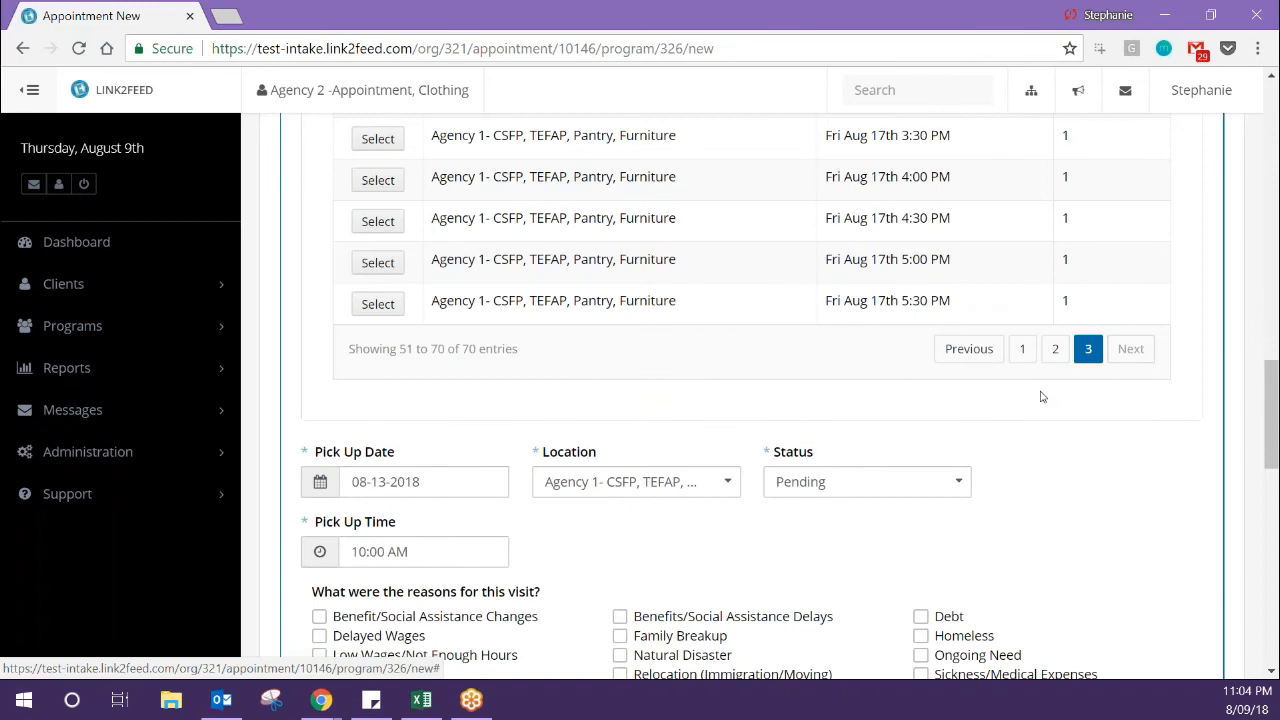
scroll(1040, 397, "up", 4)
scroll(1040, 397, "up", 5)
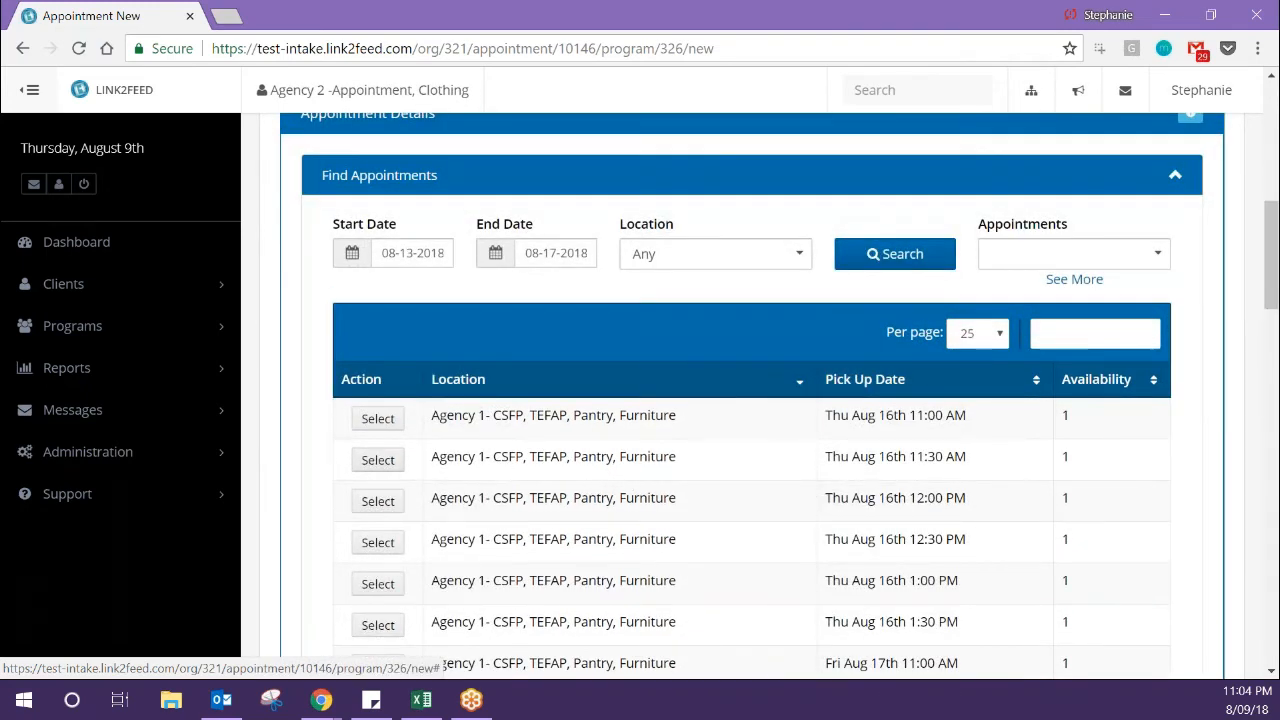
left_click(372, 460)
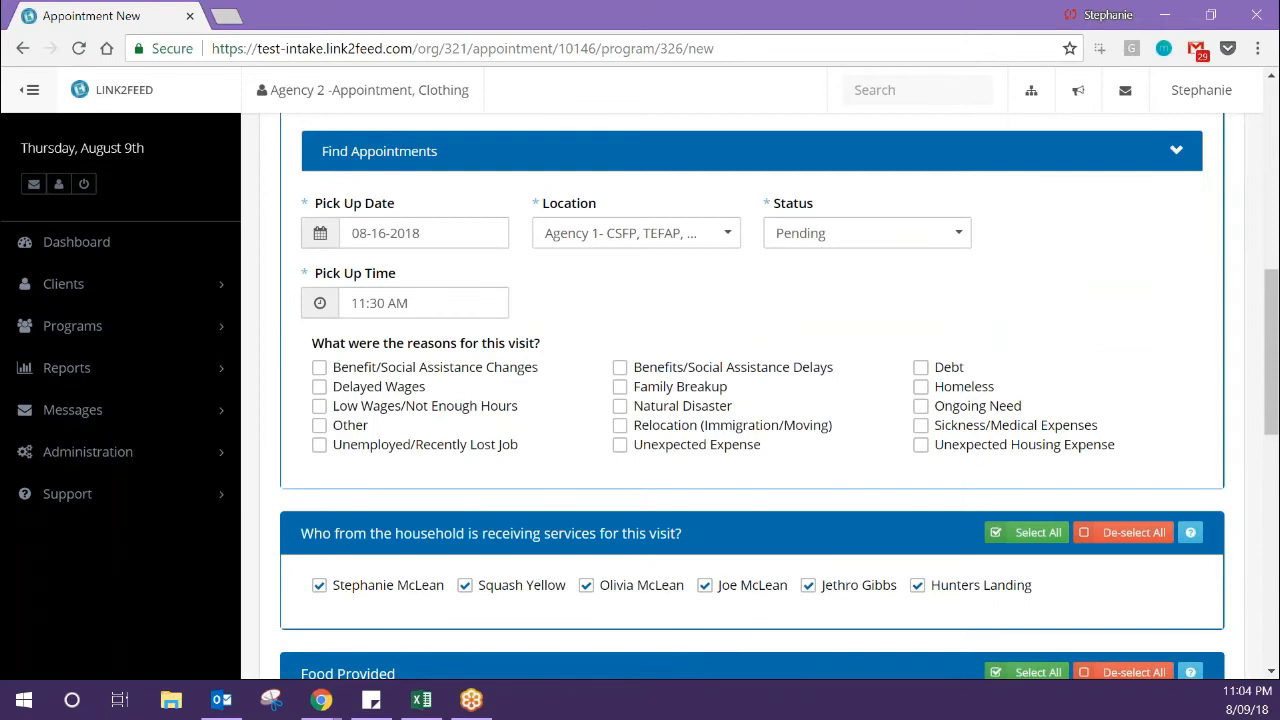
- Examine the available appointment status options and the client section's appointment list entries, keeping the status Pending
scroll(737, 228, "up", 3)
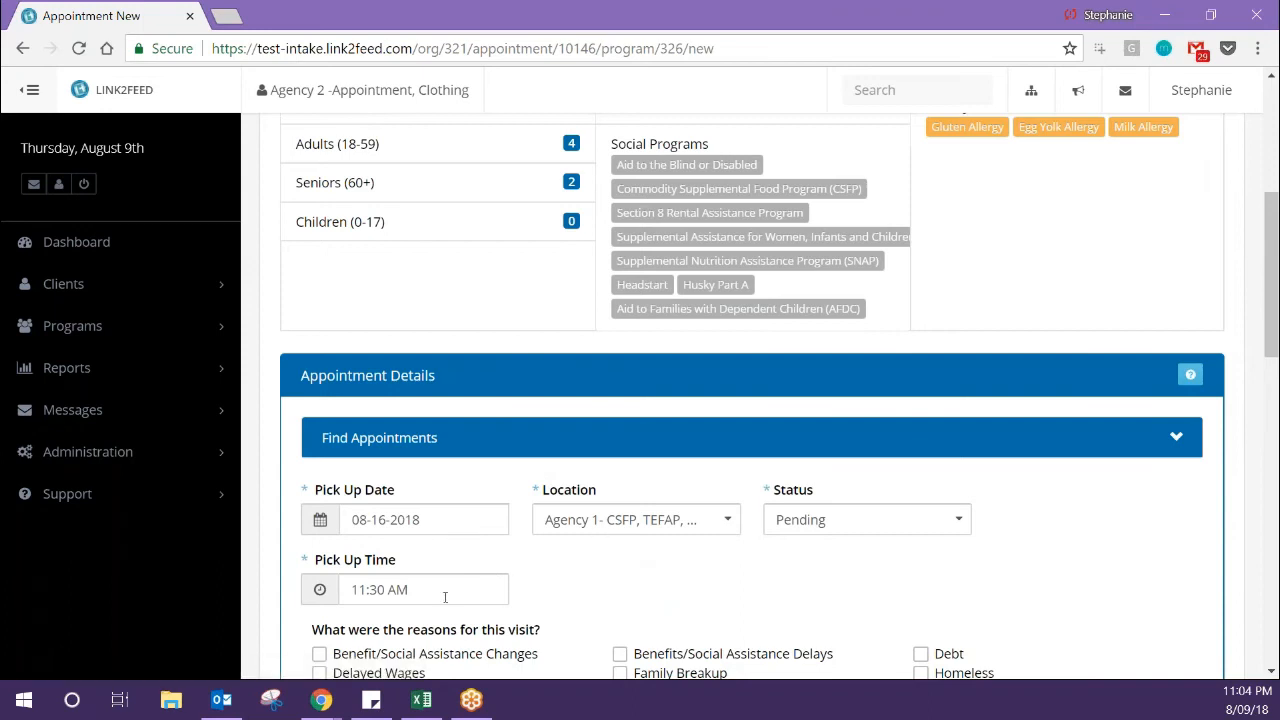
left_click(900, 516)
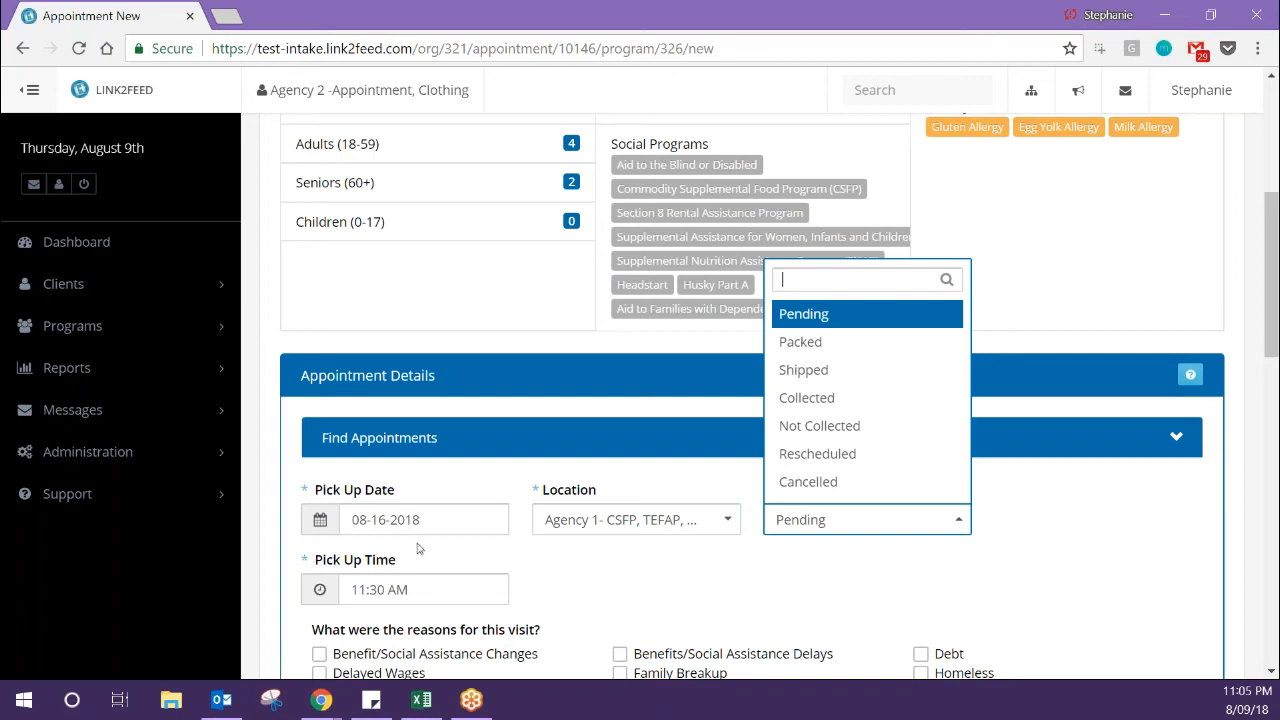
left_click(549, 582)
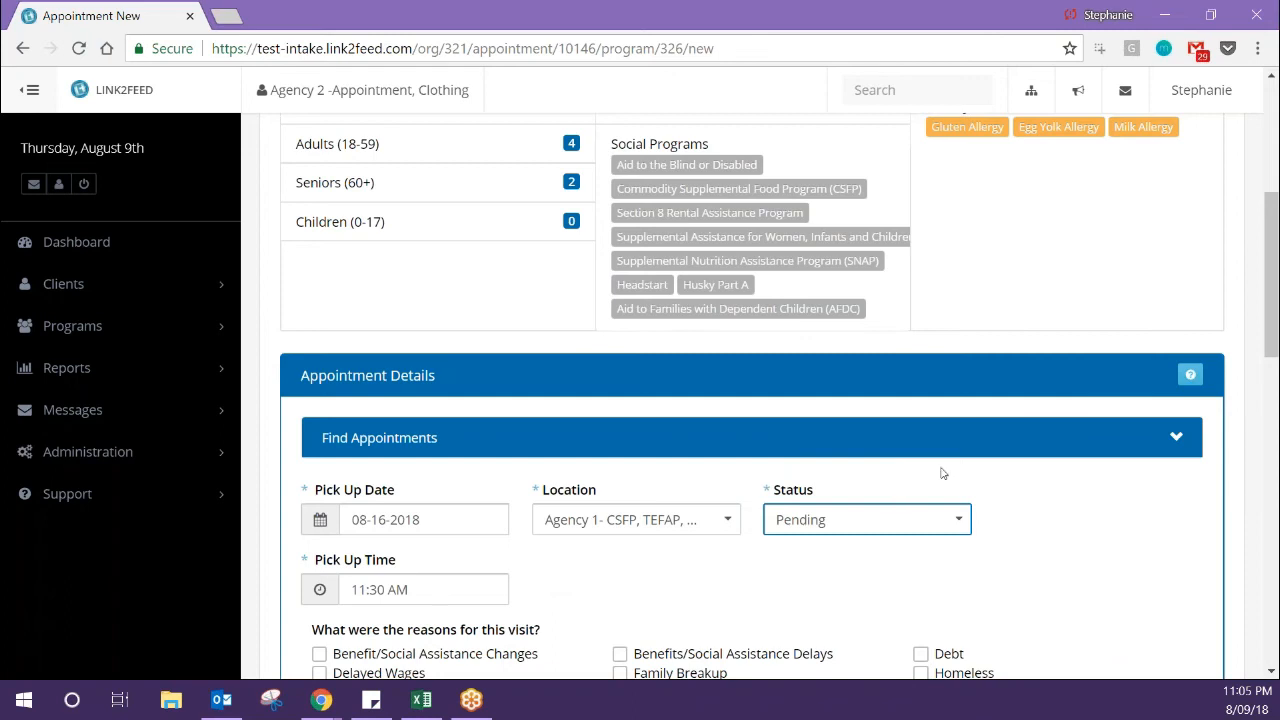
left_click(906, 517)
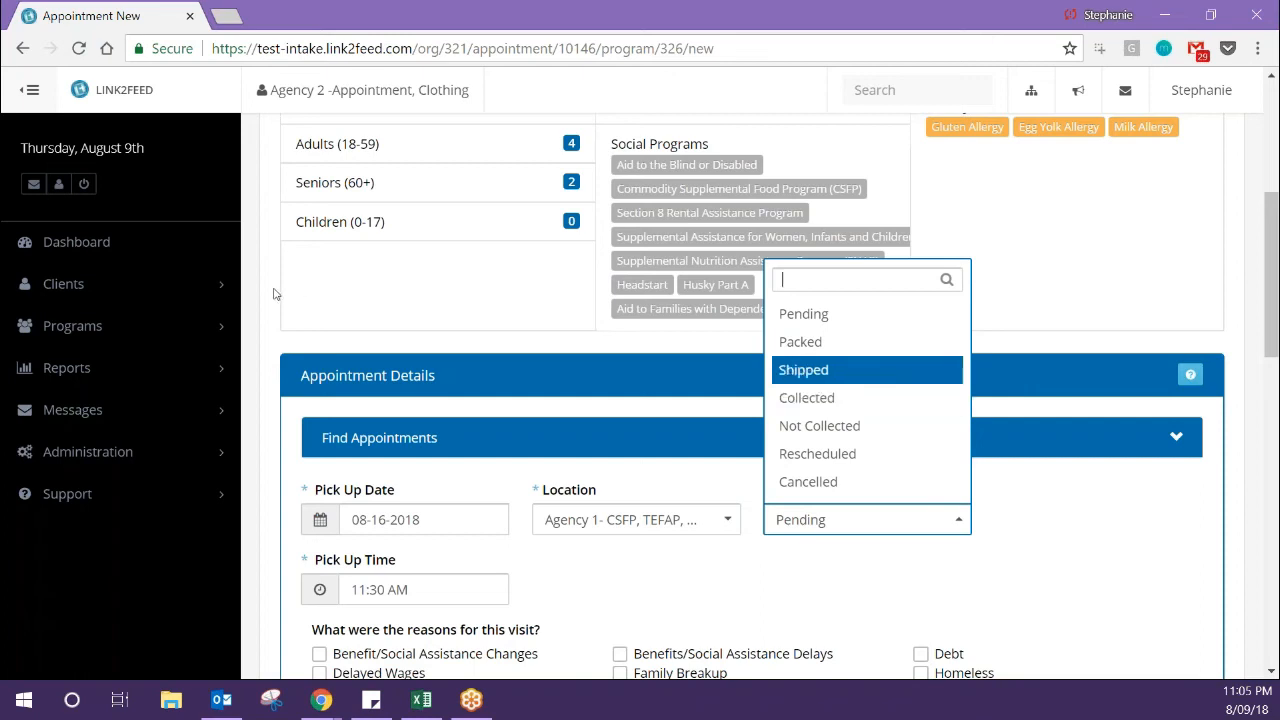
left_click(193, 285)
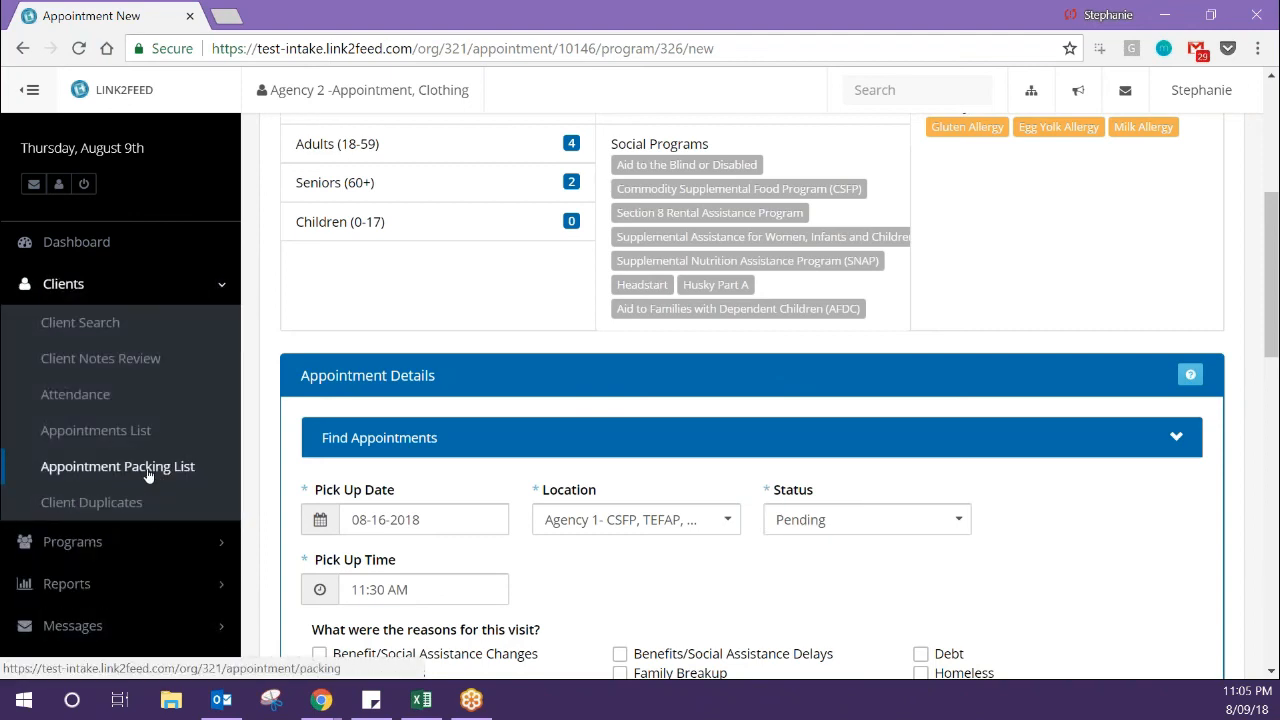
left_click(820, 520)
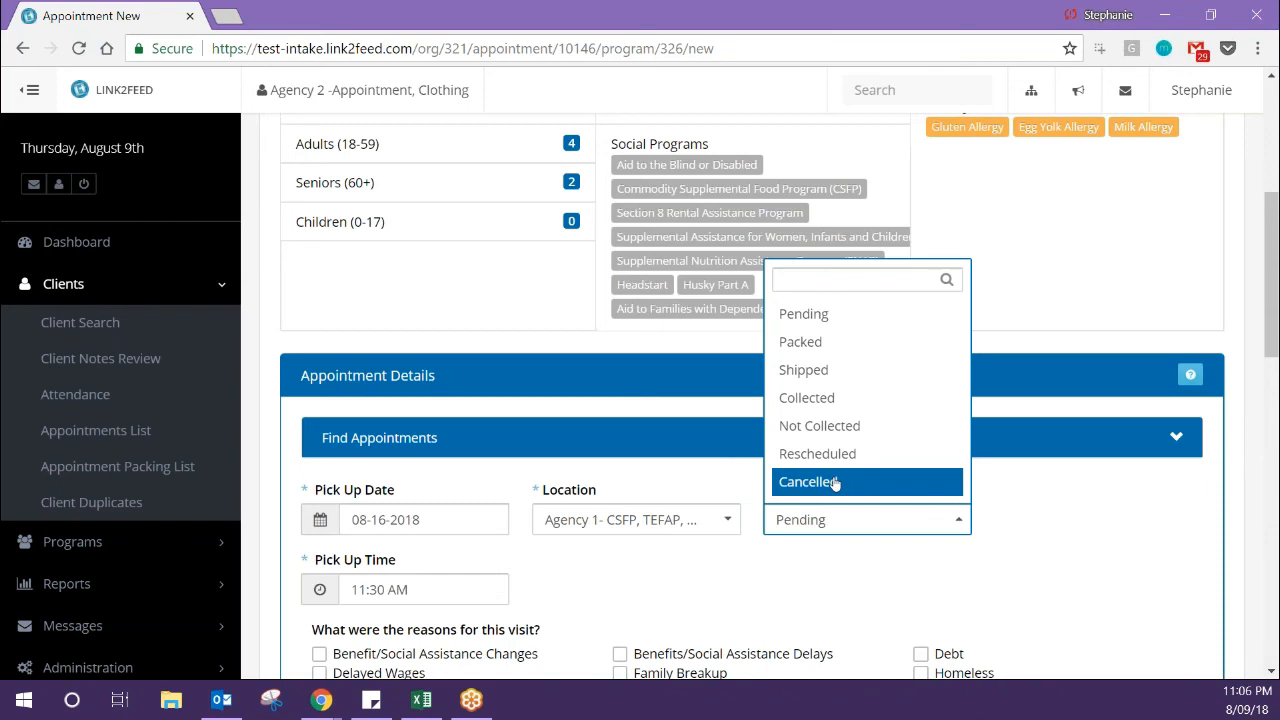
scroll(786, 290, "down", 3)
left_click(786, 290)
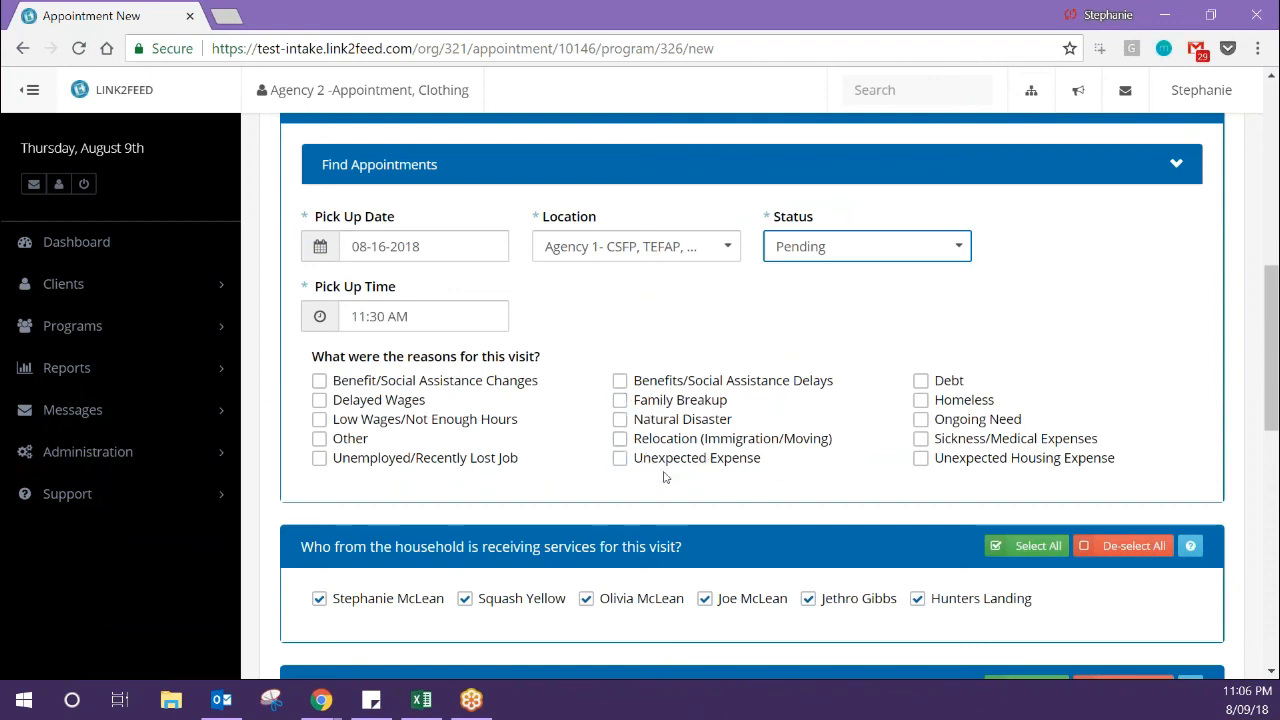
- Mark the appointment's referrals as None, keeping all household members selected for the visit
scroll(663, 477, "down", 2)
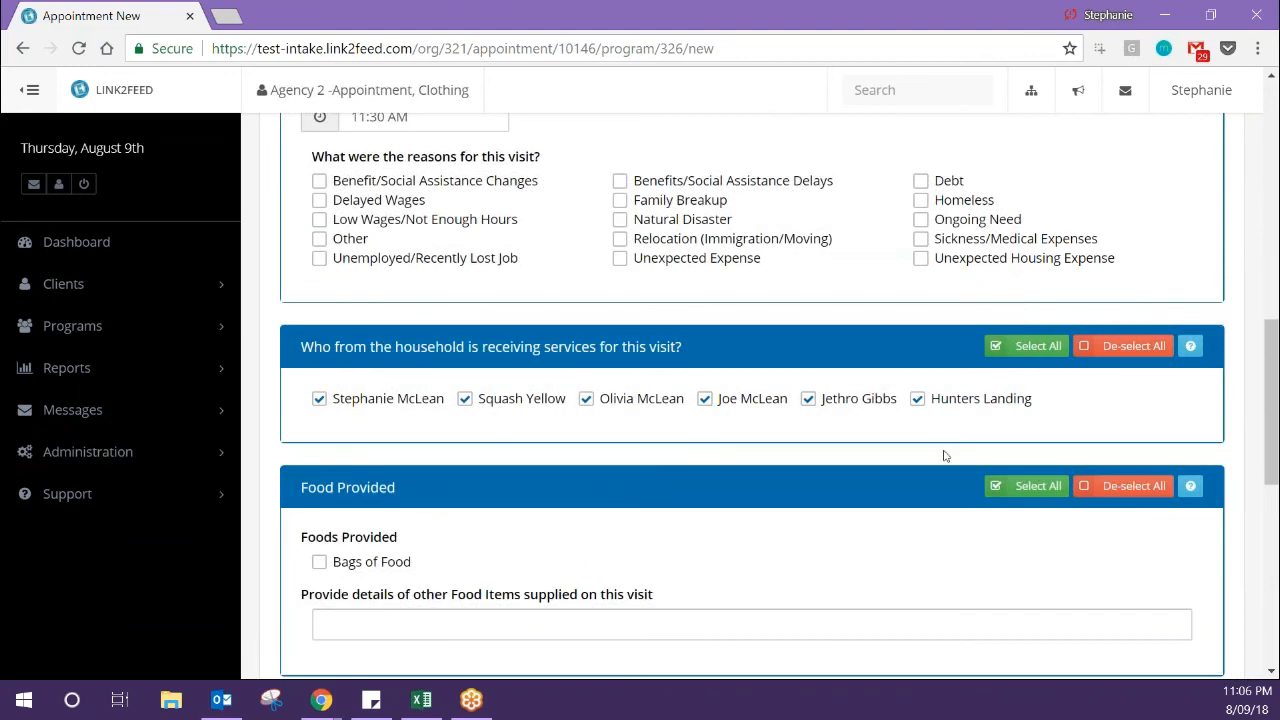
scroll(920, 440, "down", 1)
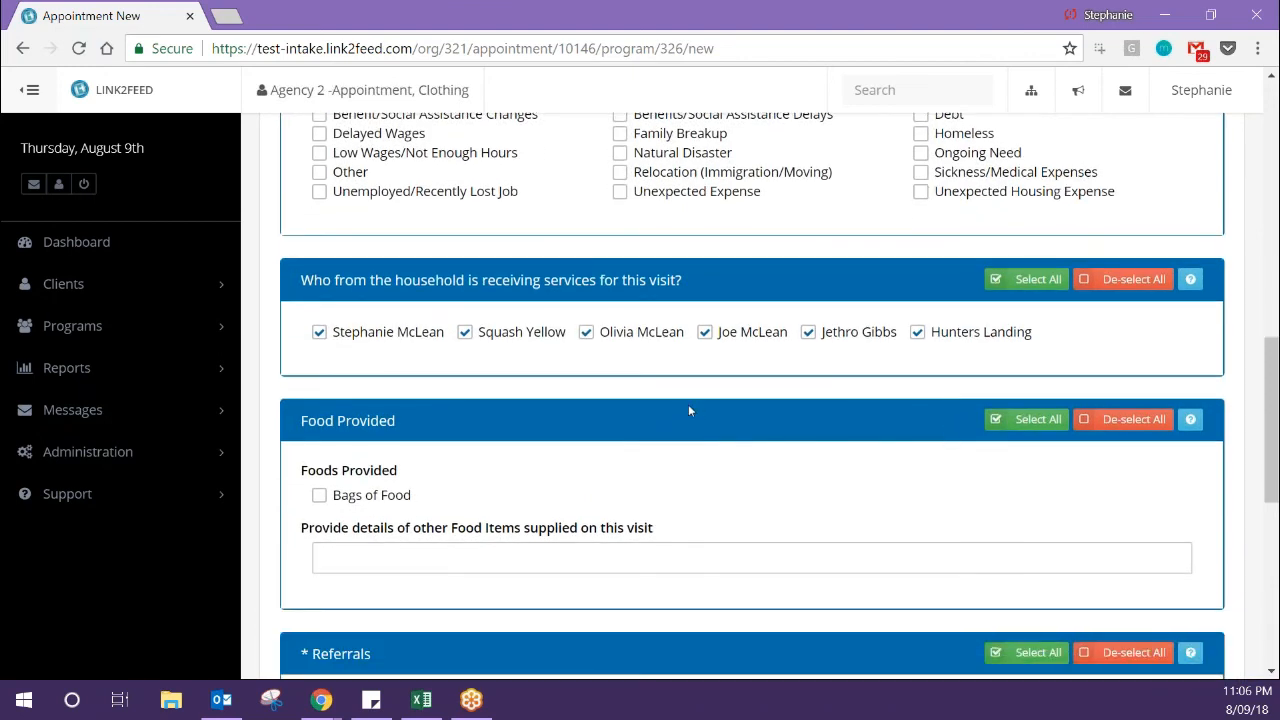
scroll(688, 410, "down", 2)
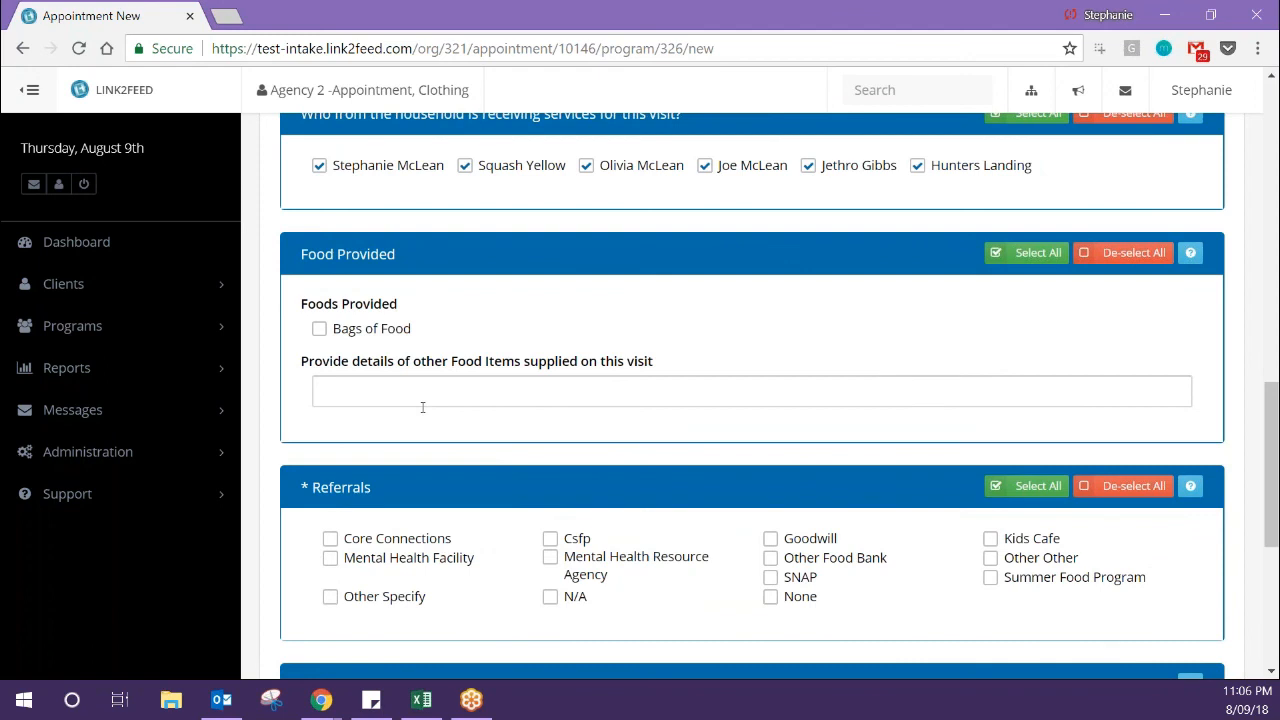
scroll(423, 407, "down", 2)
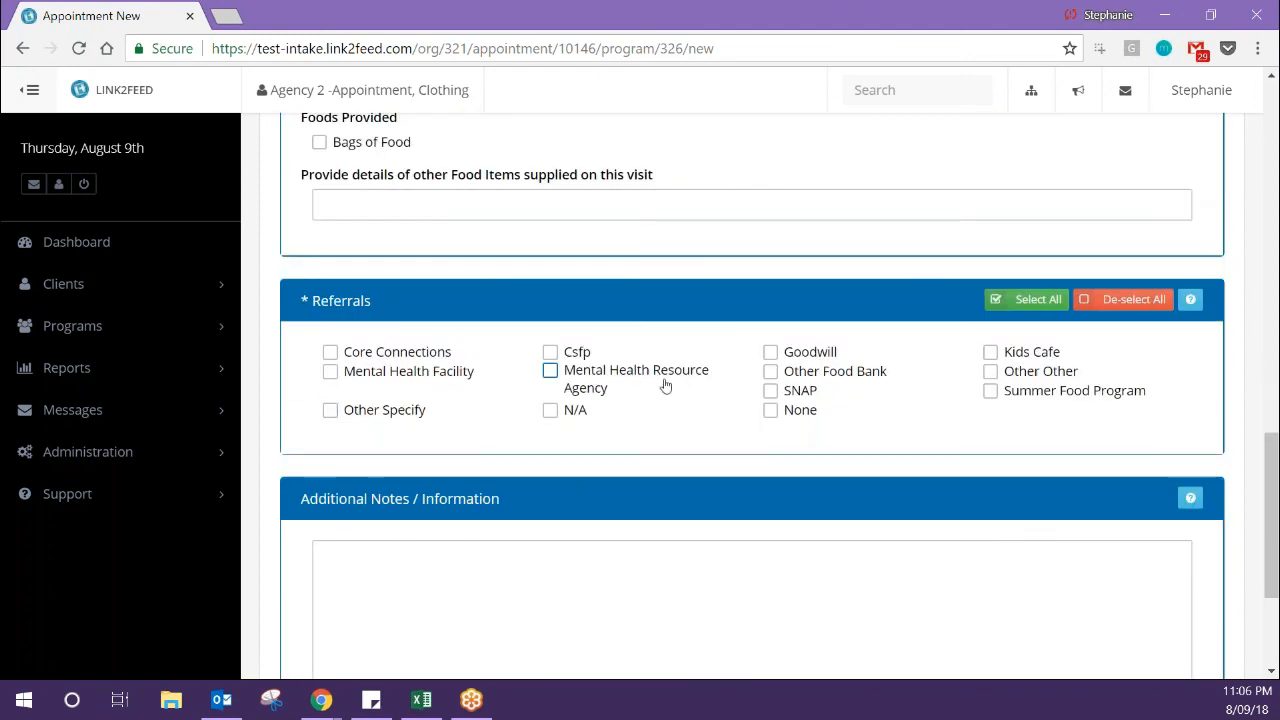
left_click(770, 410)
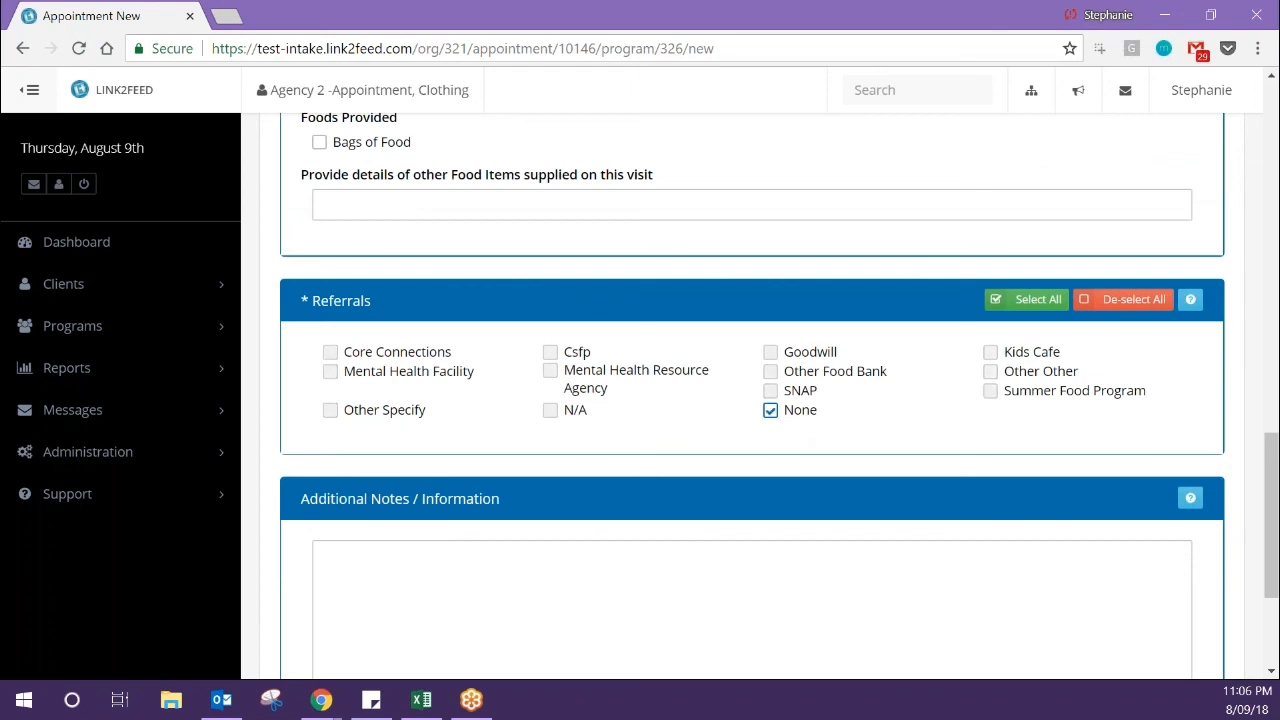
- Add the additional note "This is a note." and save the appointment to the client's service history
scroll(770, 410, "down", 2)
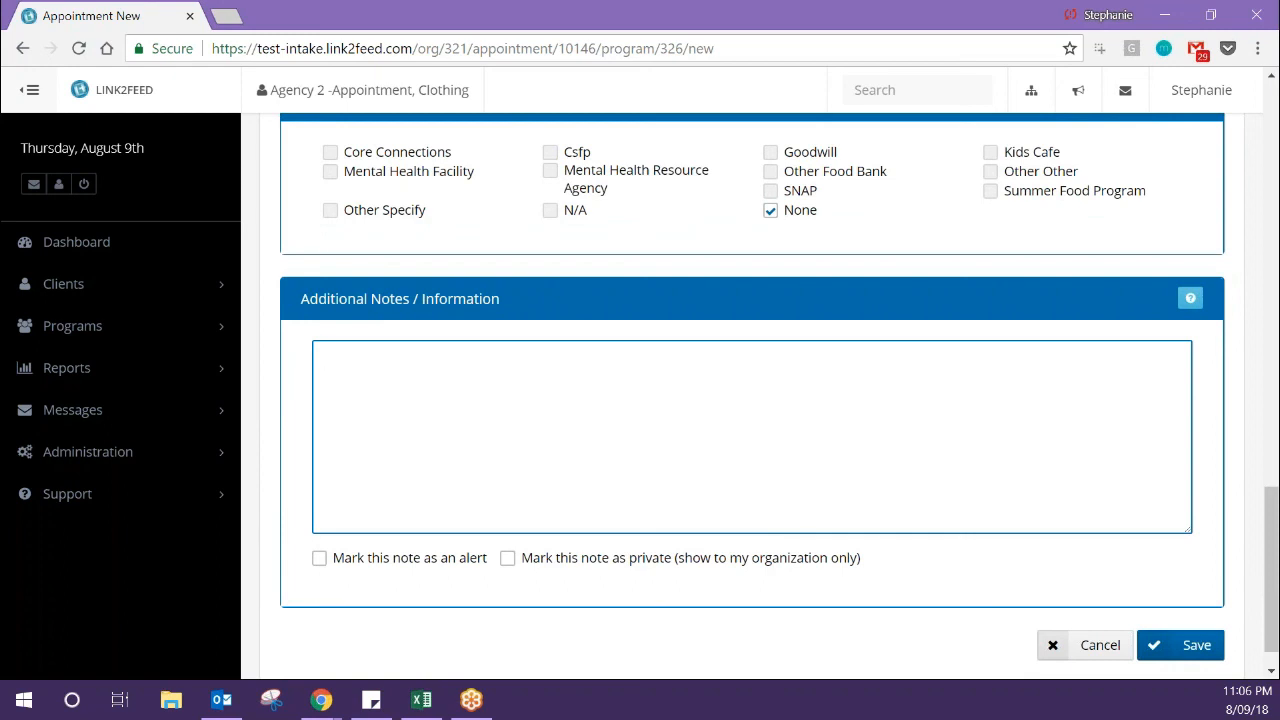
type("This is a note.")
scroll(332, 545, "up", 15)
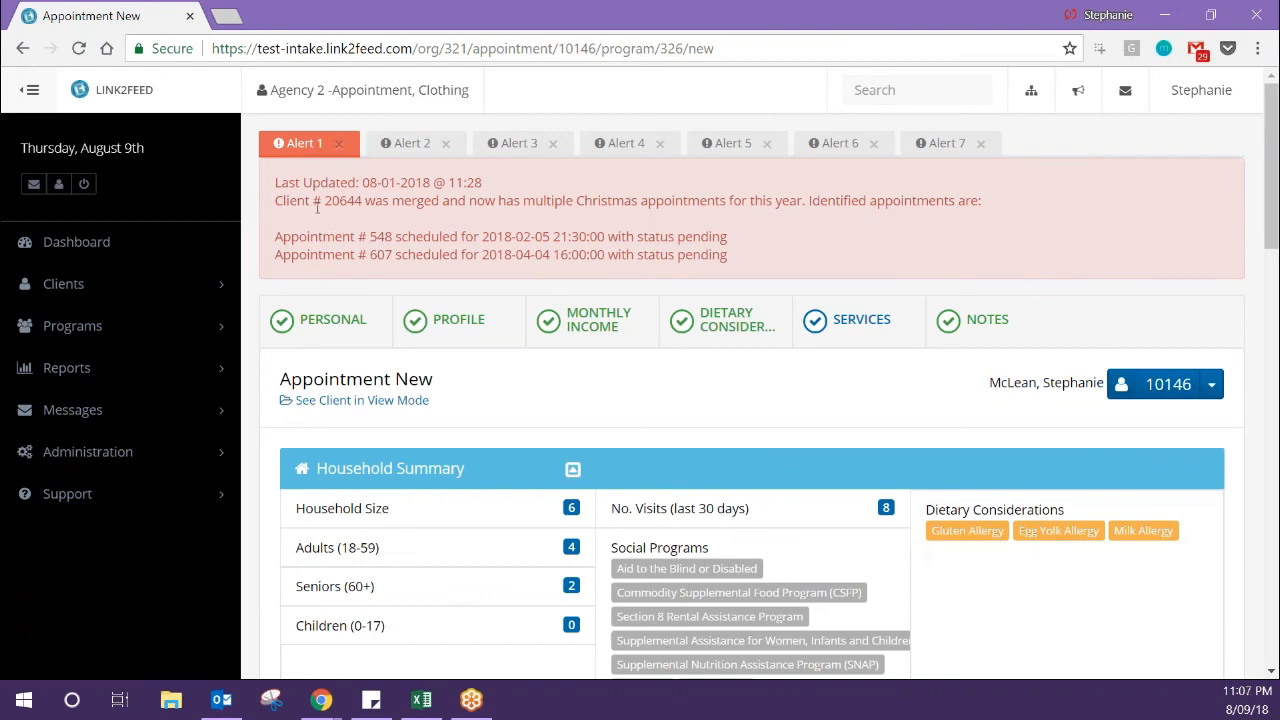
scroll(318, 190, "down", 15)
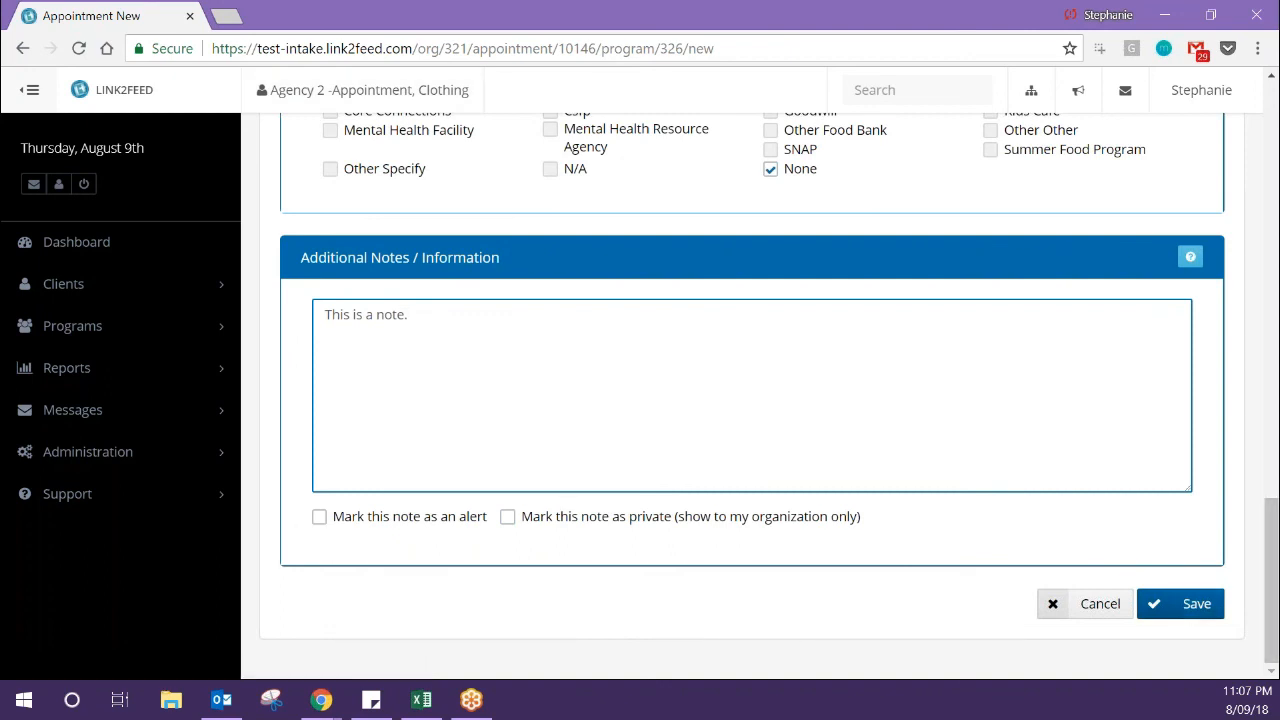
left_click(1190, 603)
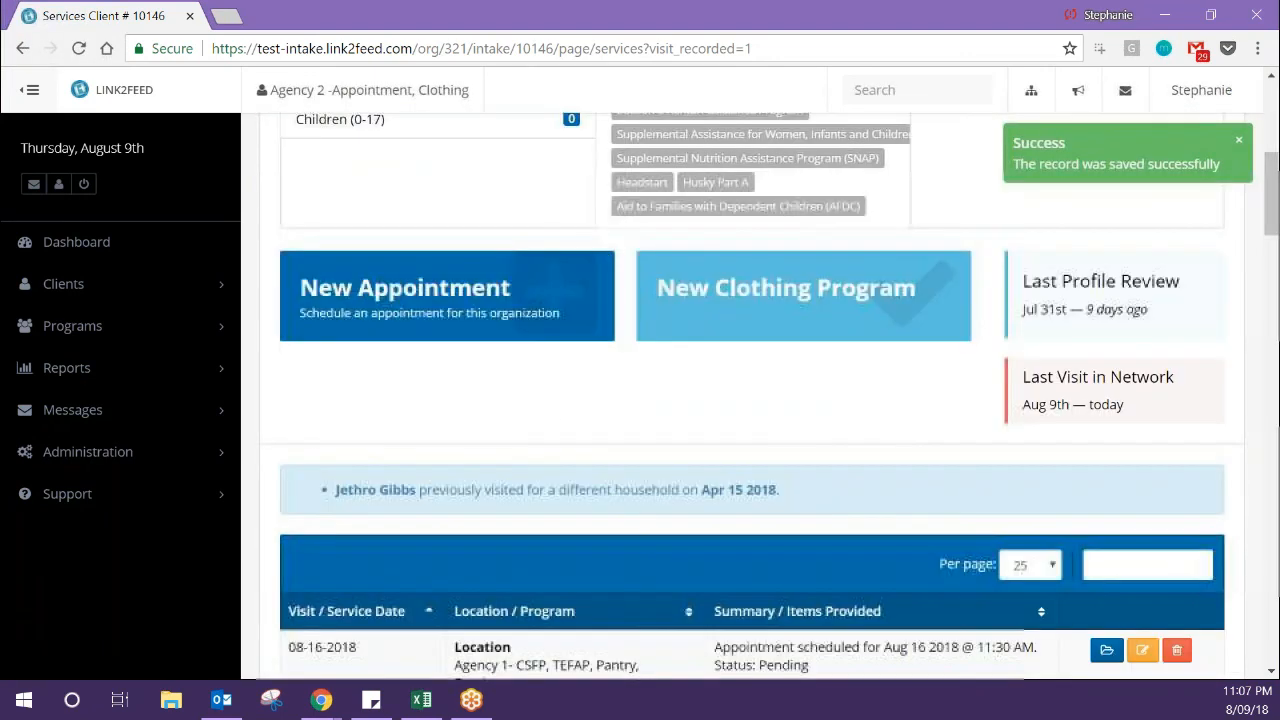
scroll(1174, 603, "down", 2)
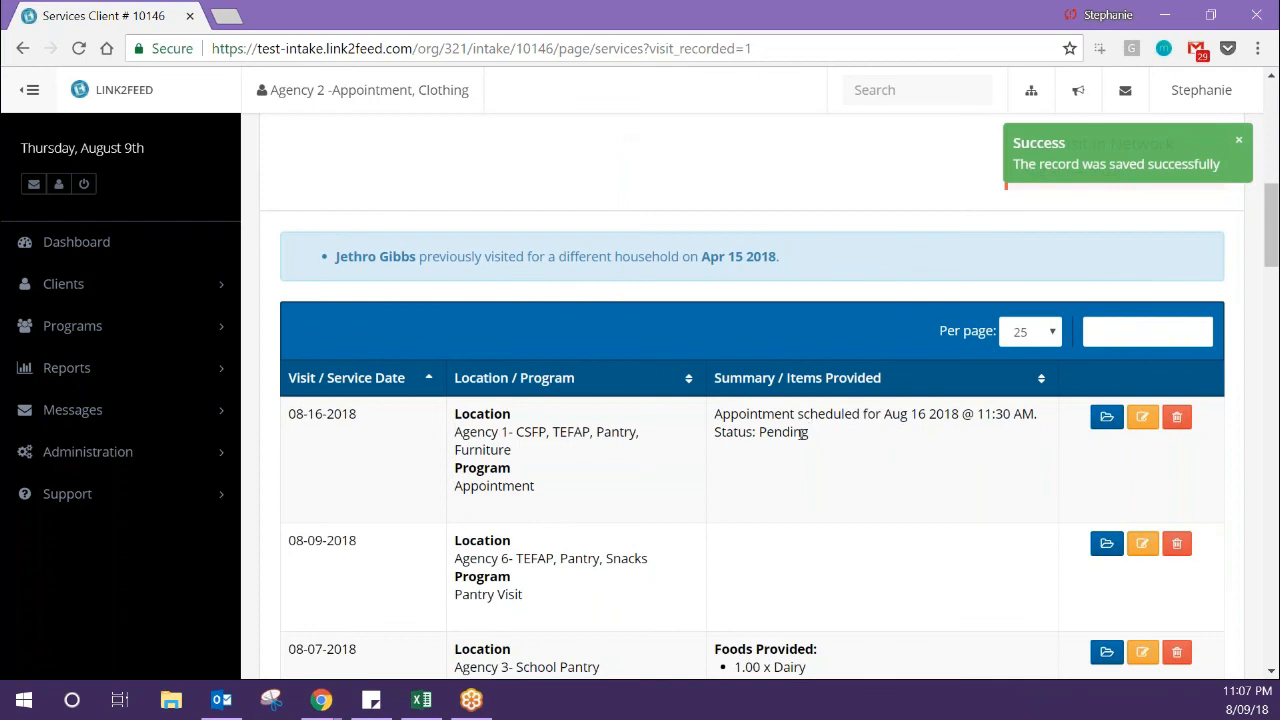
scroll(806, 432, "up", 1)
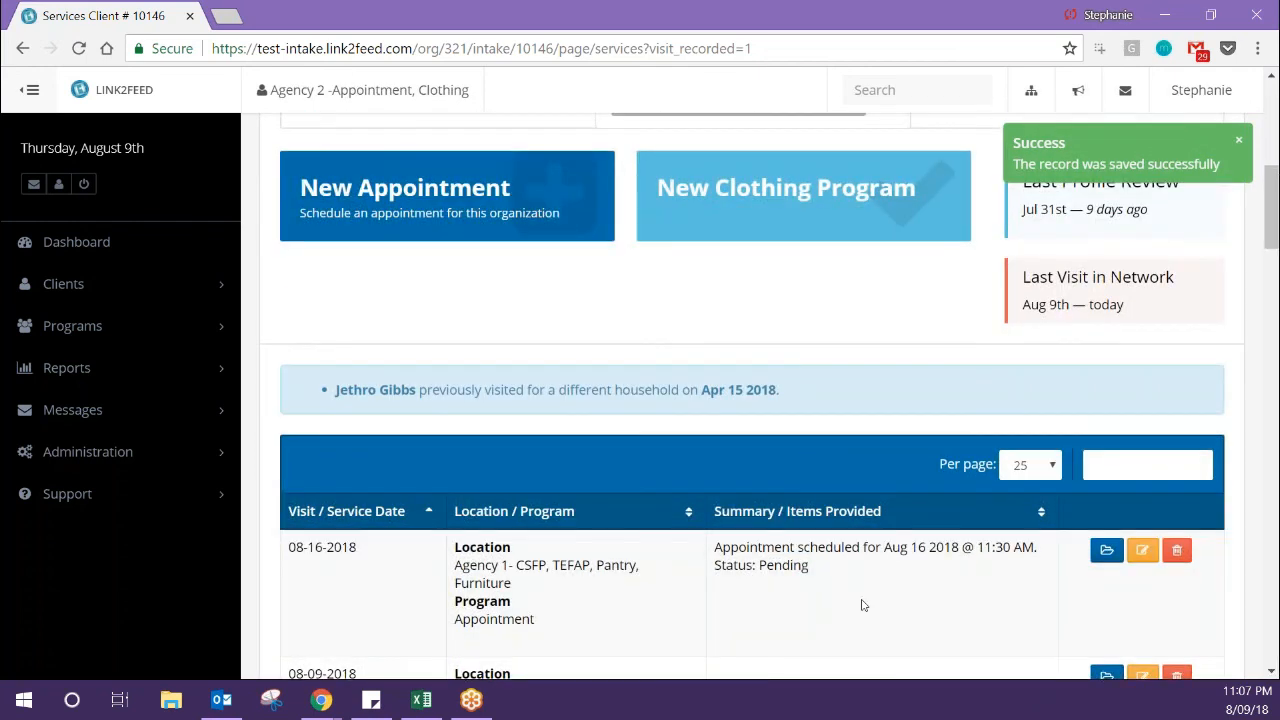